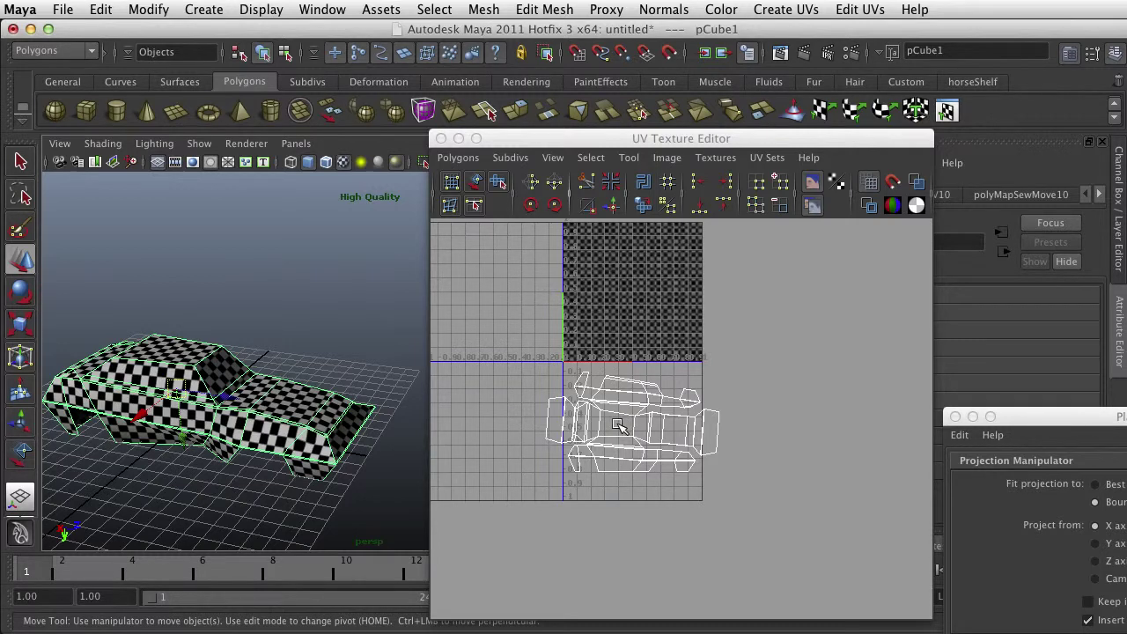
Move the car's whole UV shell up into the 0 to 1 texture square and centre it vertically
scroll(619, 425, down, 2)
scroll(619, 425, up, 3)
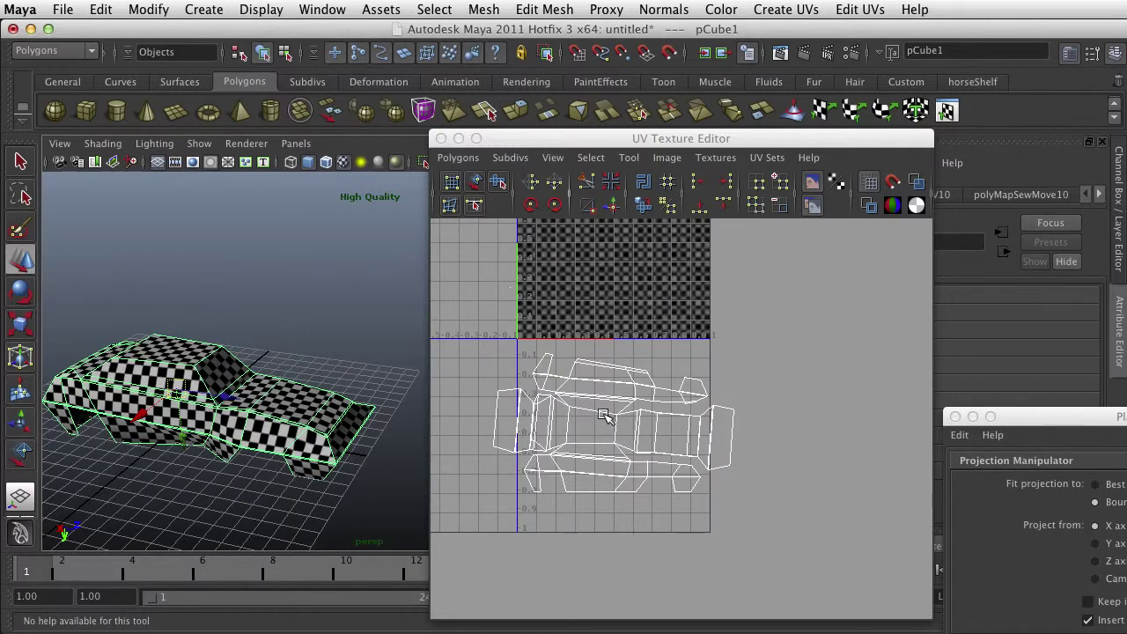
click(475, 181)
click(604, 402)
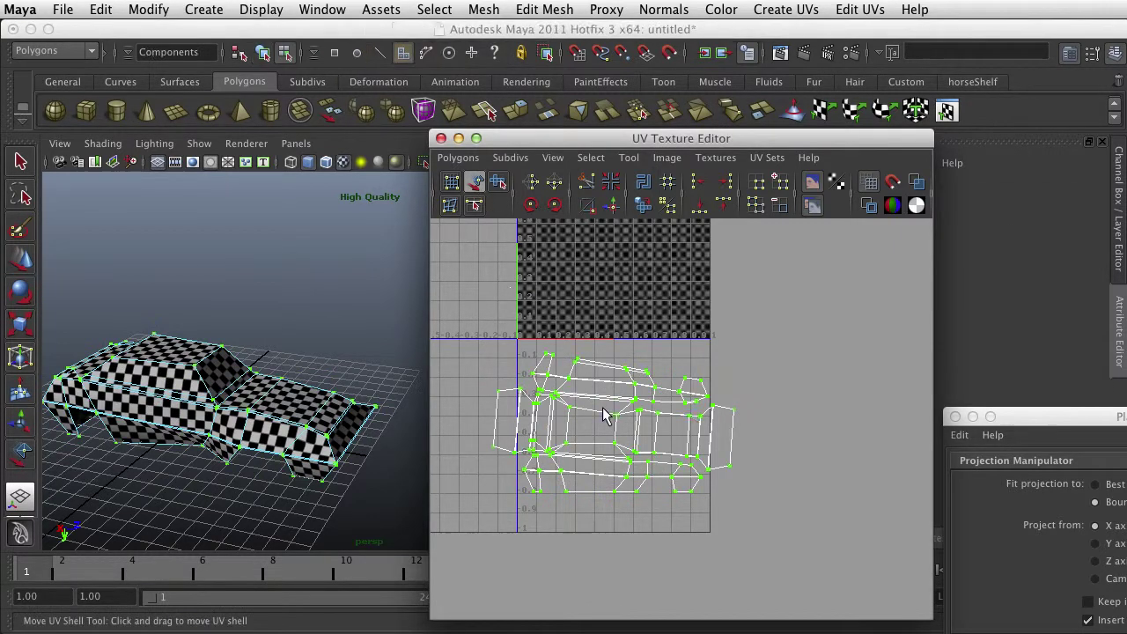
drag(614, 426, 646, 513)
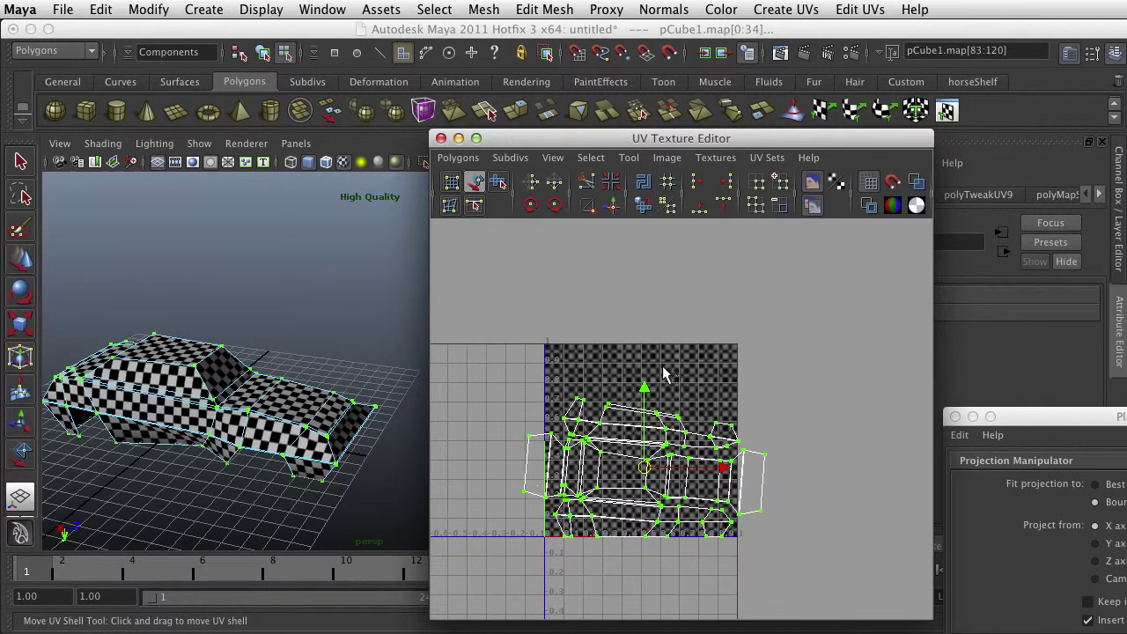
drag(653, 463, 645, 444)
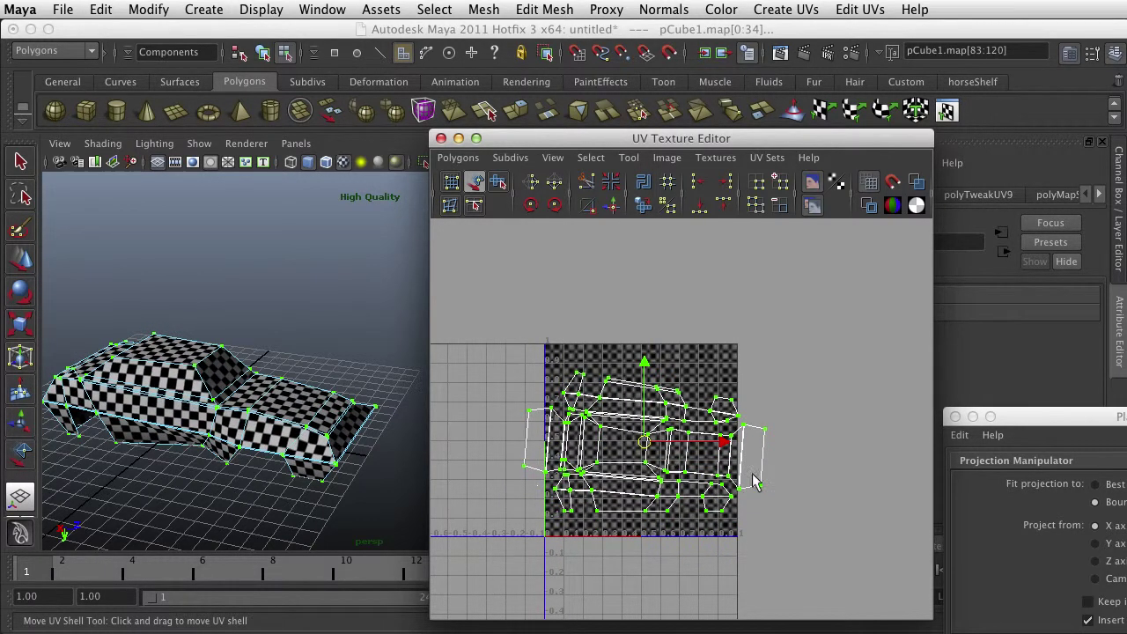
Rotate the car's UV shell about 45 degrees onto the diagonal and scale it to fill the 0 to 1 texture square
key(r)
drag(645, 446, 627, 451)
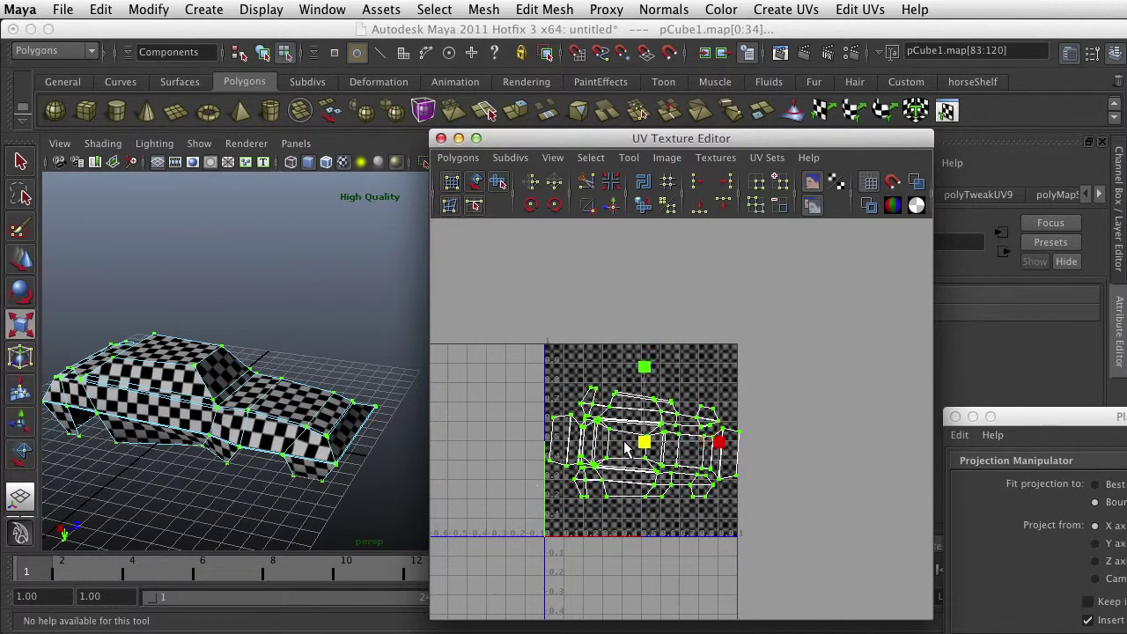
key(e)
drag(720, 463, 702, 506)
key(r)
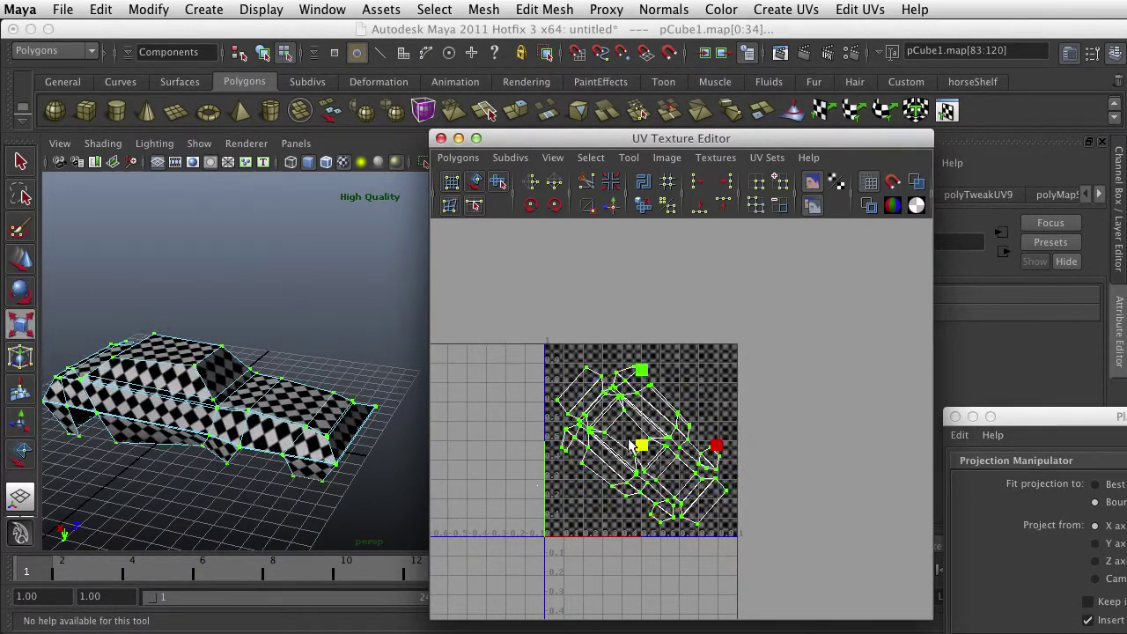
drag(643, 448, 642, 444)
key(w)
key(r)
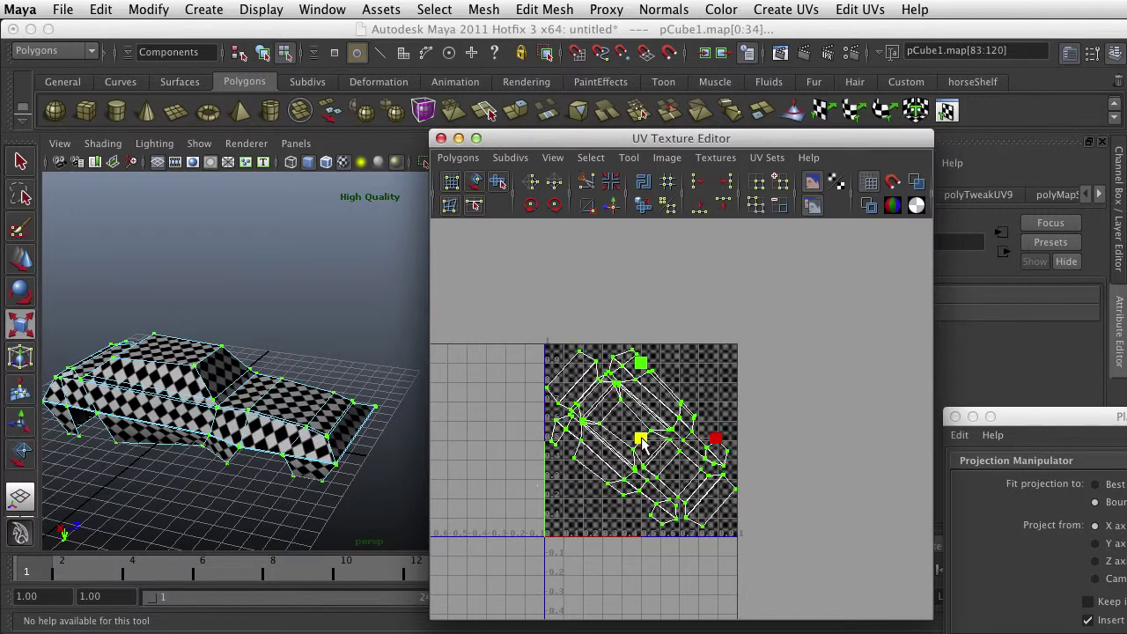
click(798, 437)
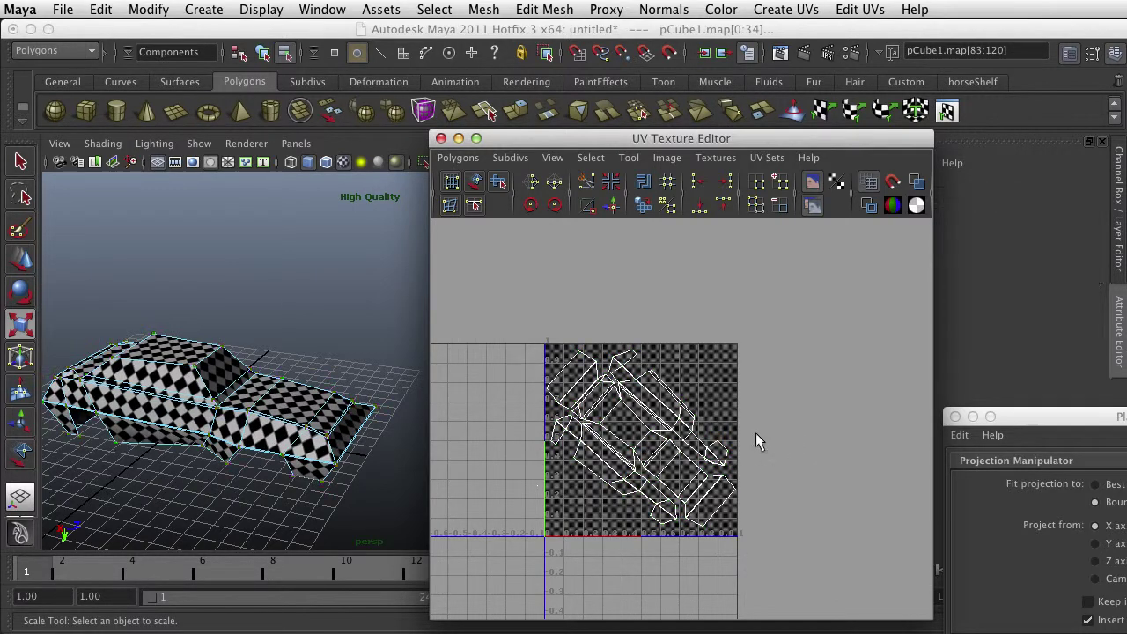
Set up a UV Snapshot with the file name carUV in the project's images folder
scroll(755, 431, up, 5)
scroll(756, 431, down, 3)
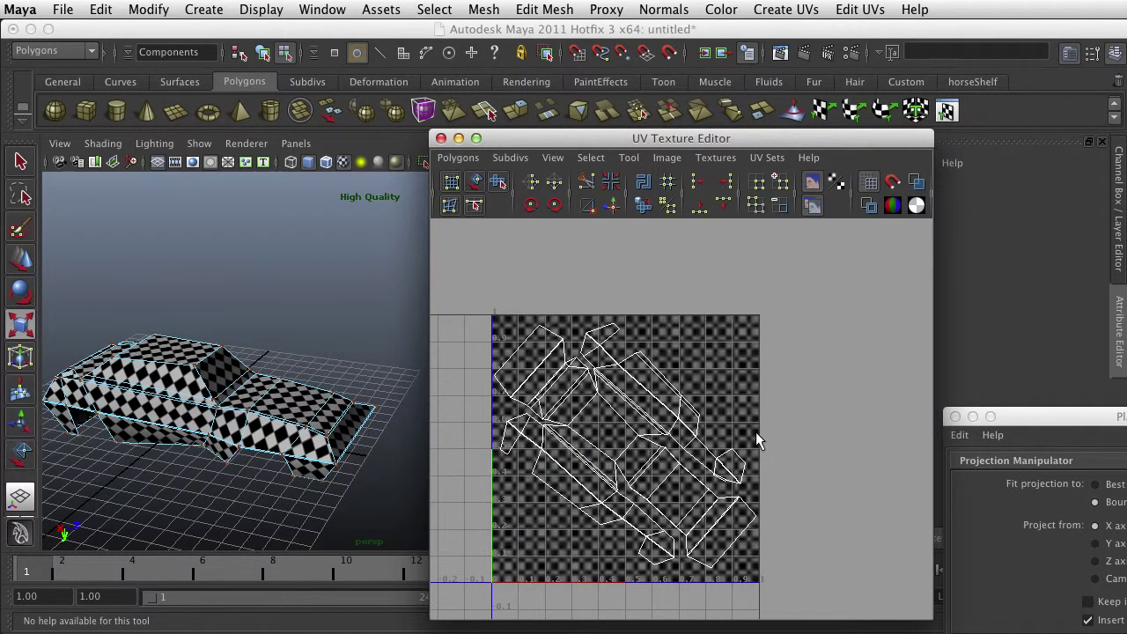
click(454, 161)
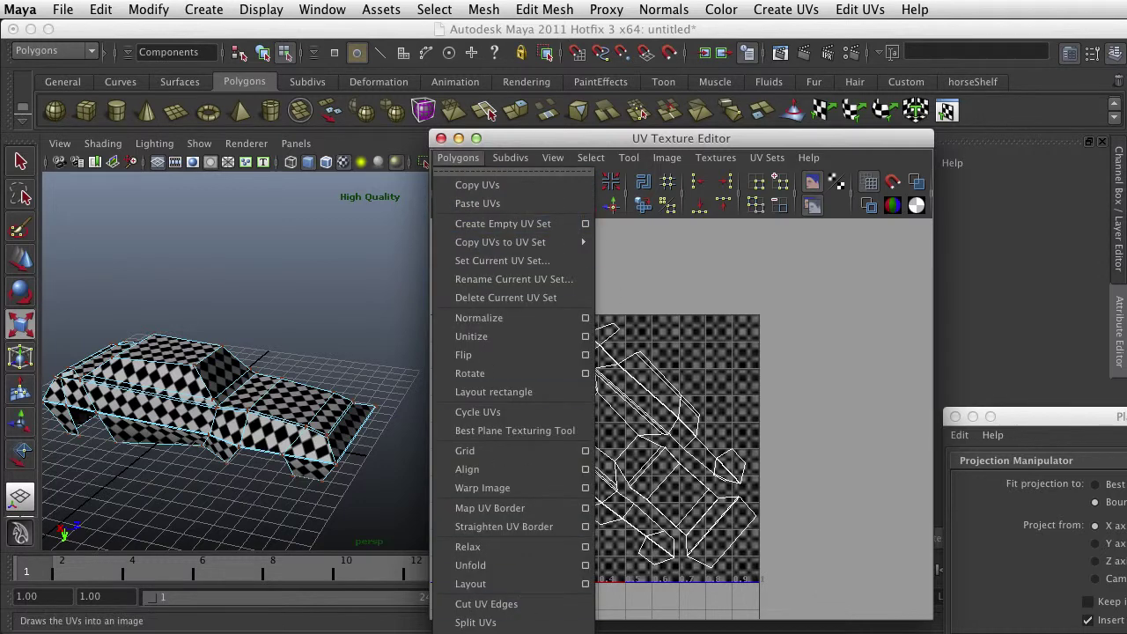
drag(528, 145, 535, 36)
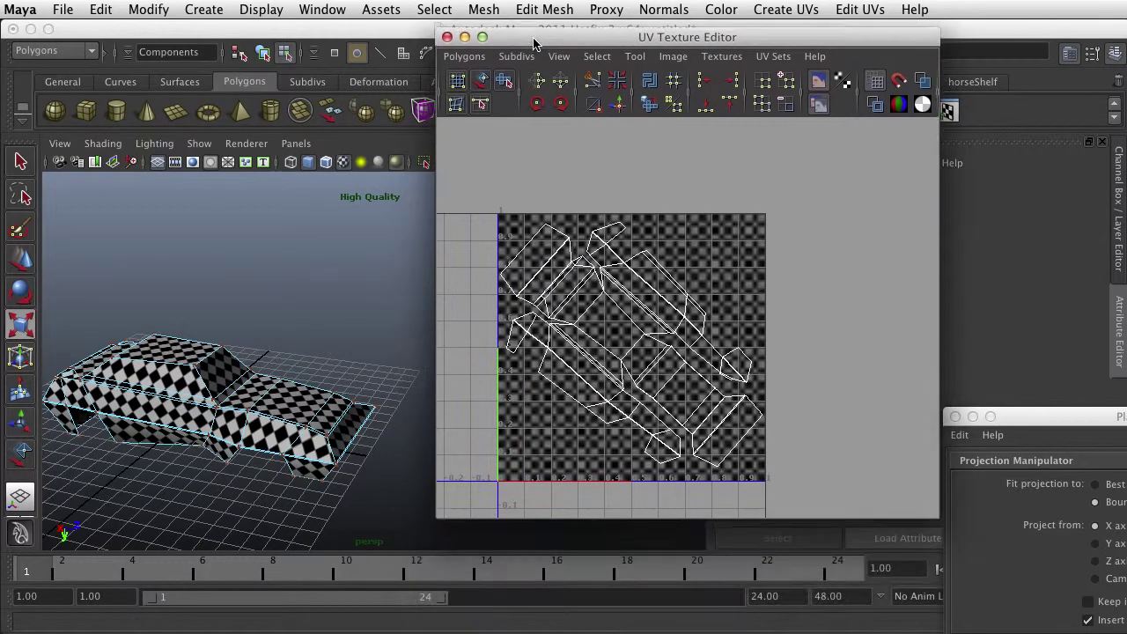
click(464, 48)
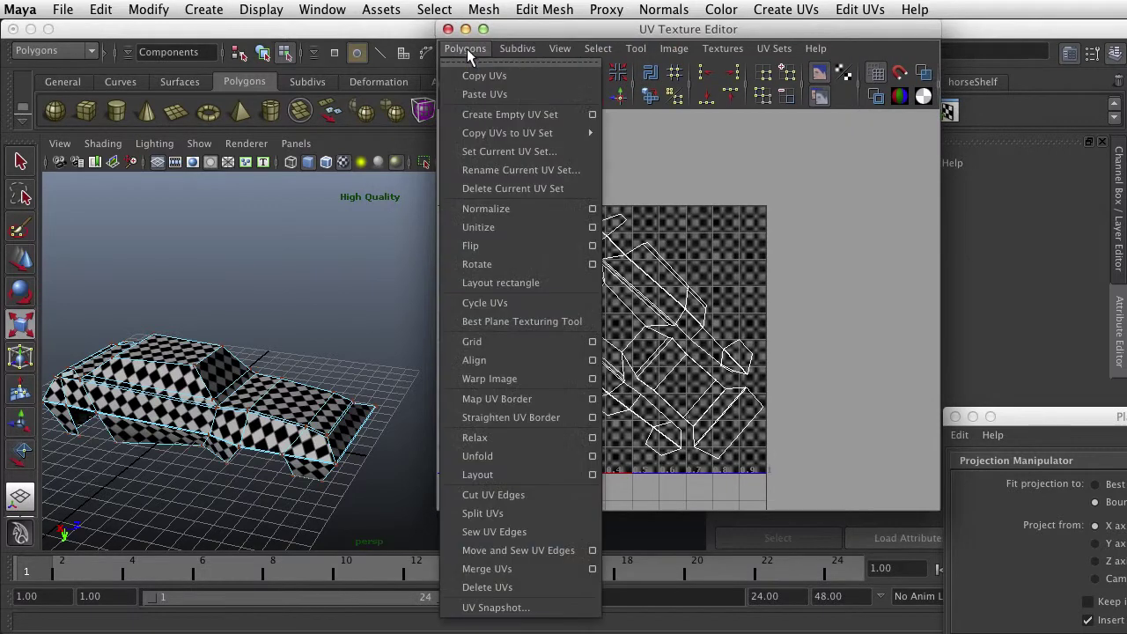
click(481, 607)
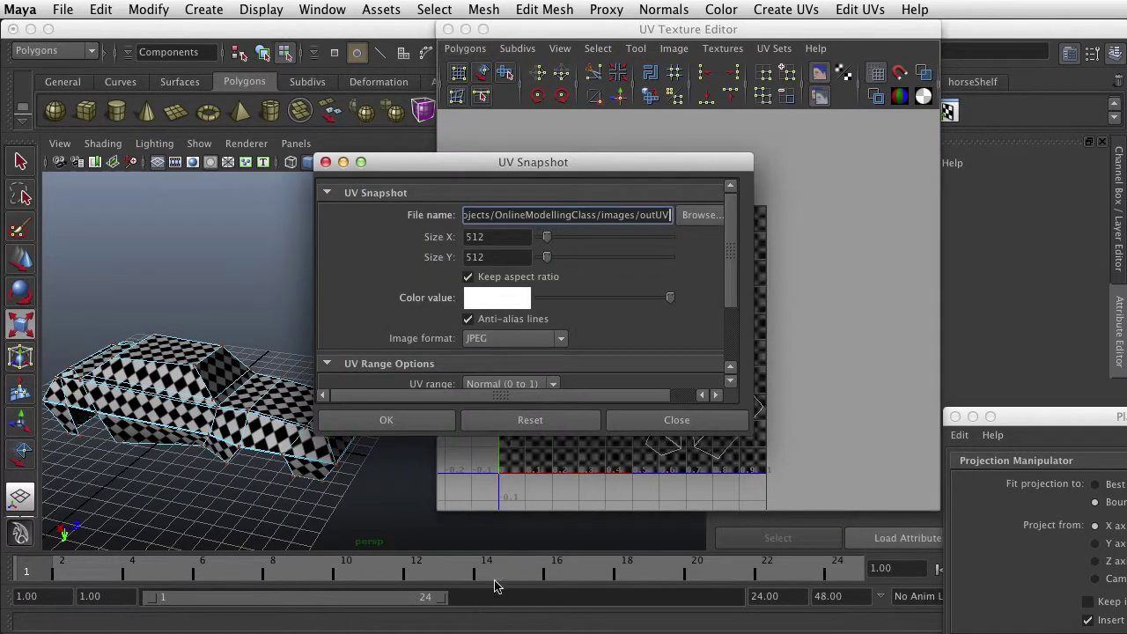
double_click(651, 214)
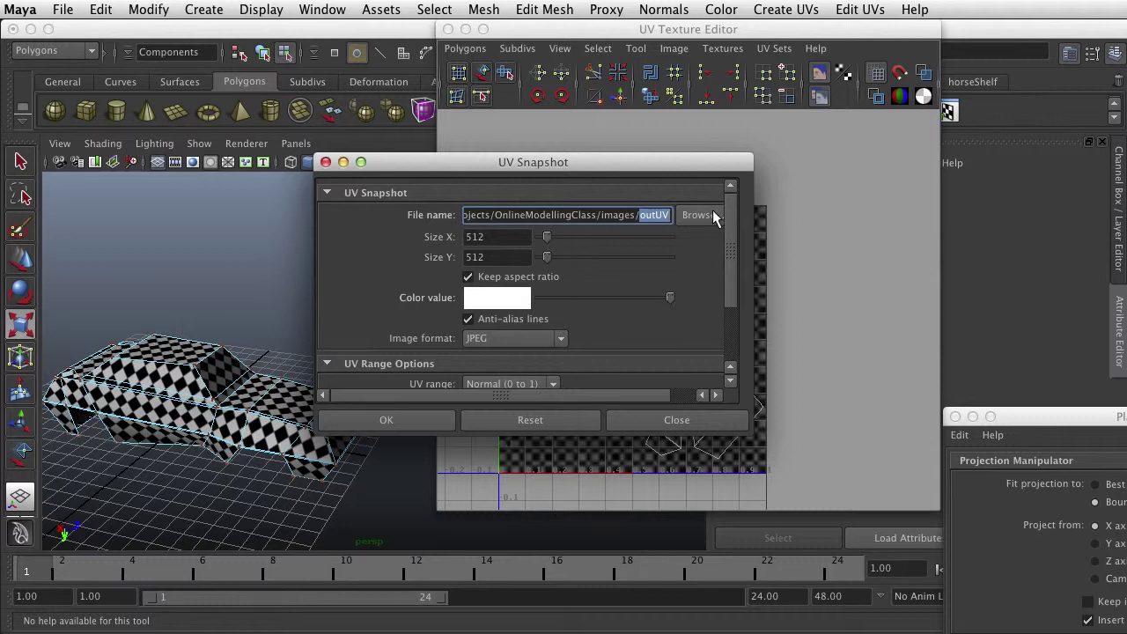
text(carUV)
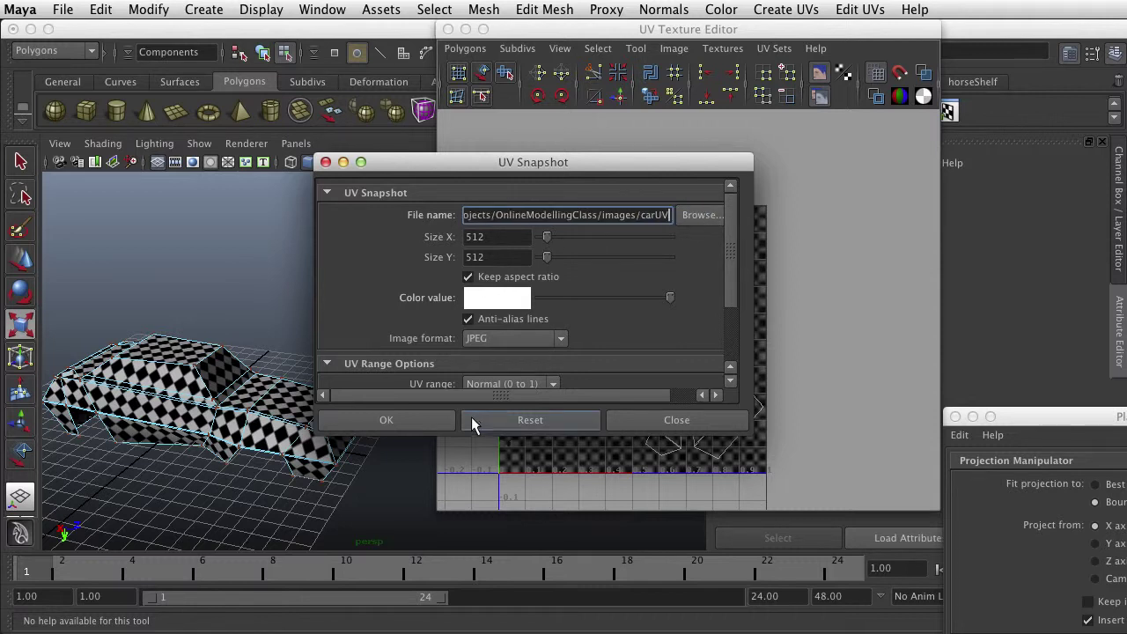
Select the car in Object Mode, export its UV snapshot as a 512 x 512 JPEG, and close the UV Texture Editor
click(398, 420)
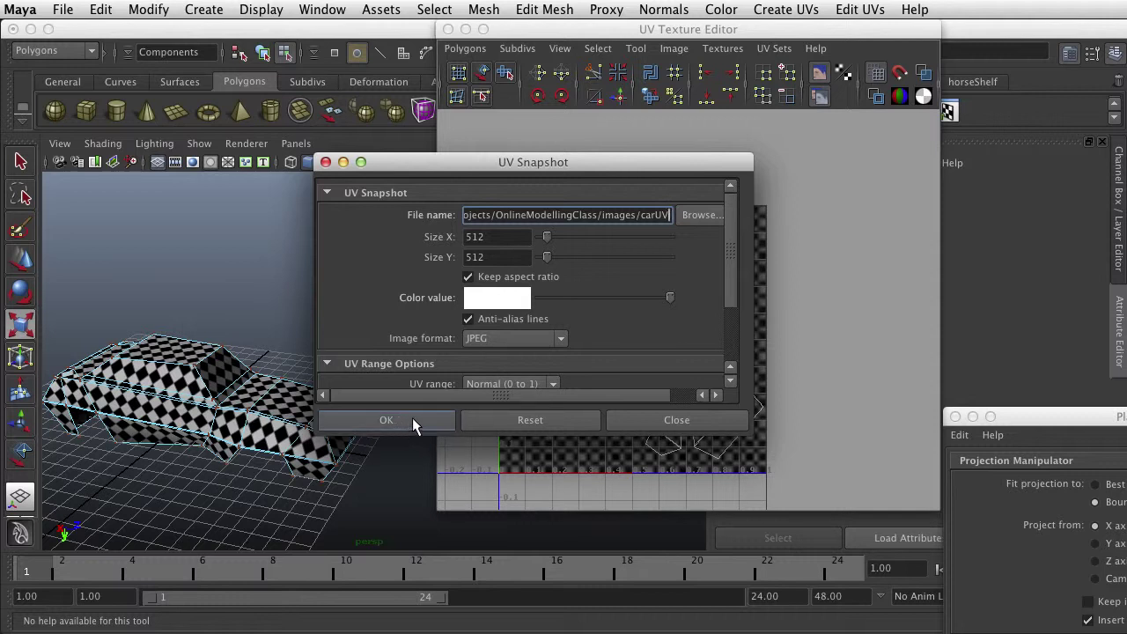
right_click(216, 379)
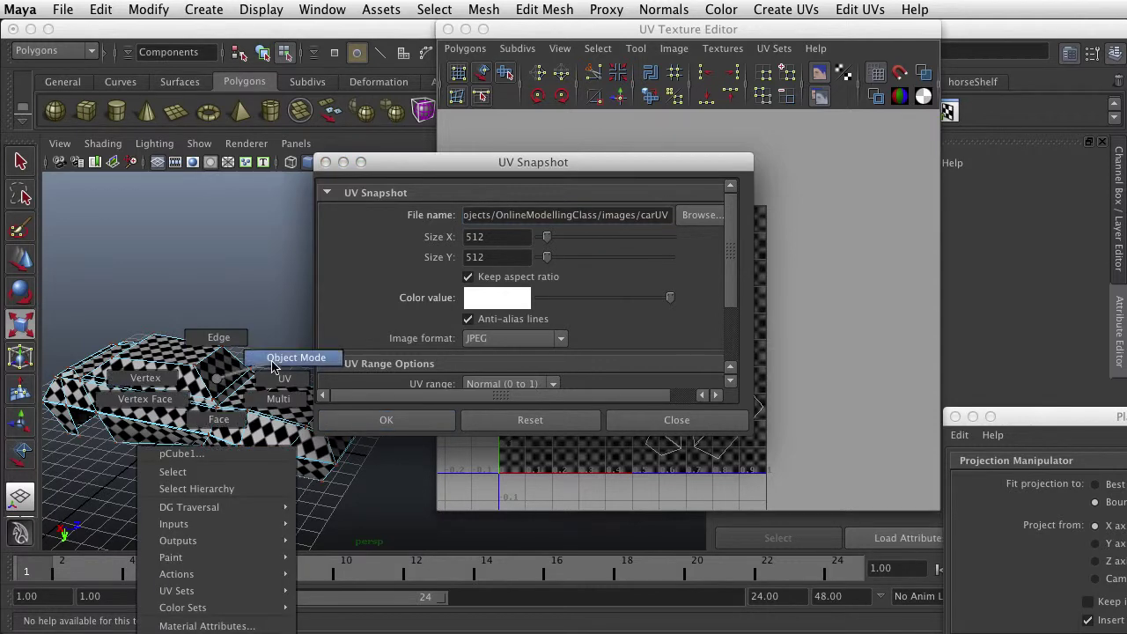
click(274, 363)
click(264, 384)
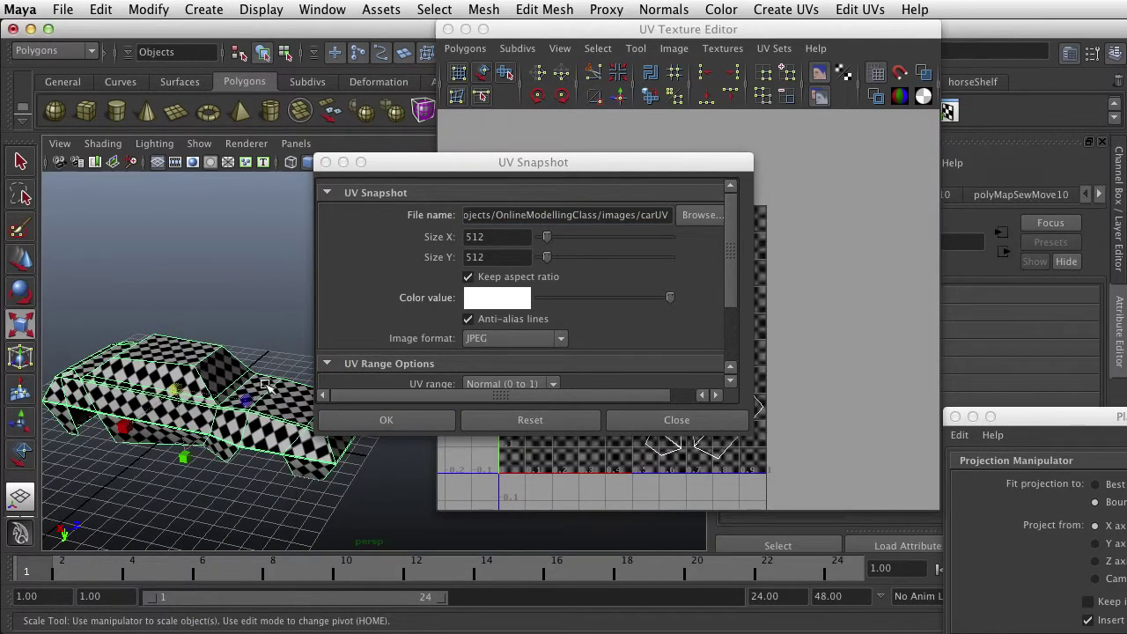
click(415, 424)
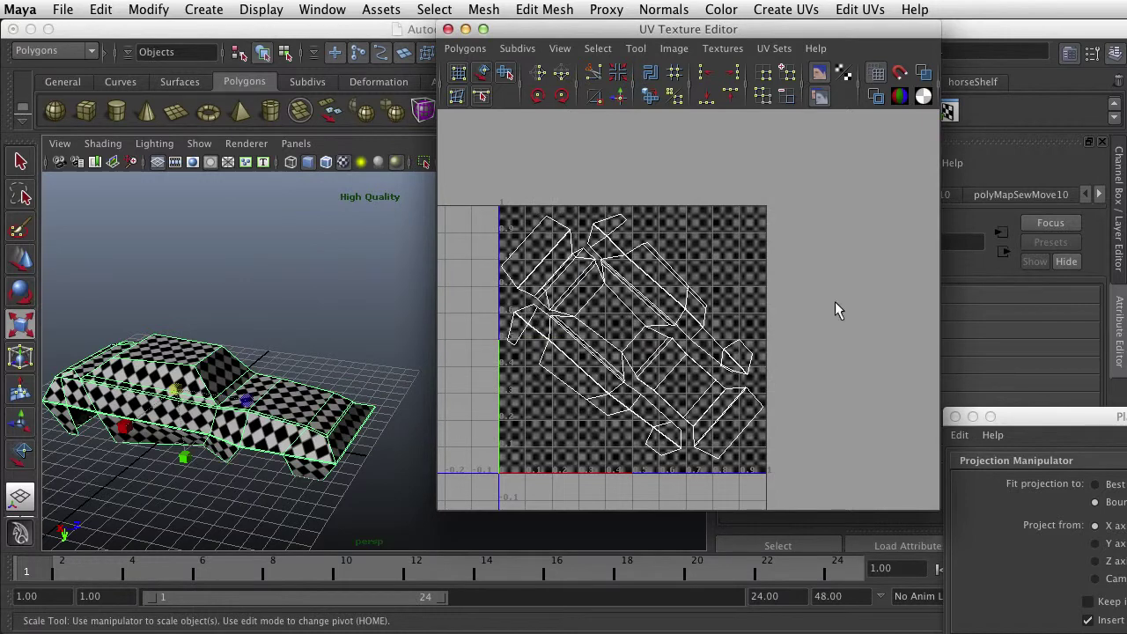
click(448, 30)
Switch to Finder, locate carUV.jpg in projects/OnlineModellingClass/images, and open it in Photoshop
click(49, 29)
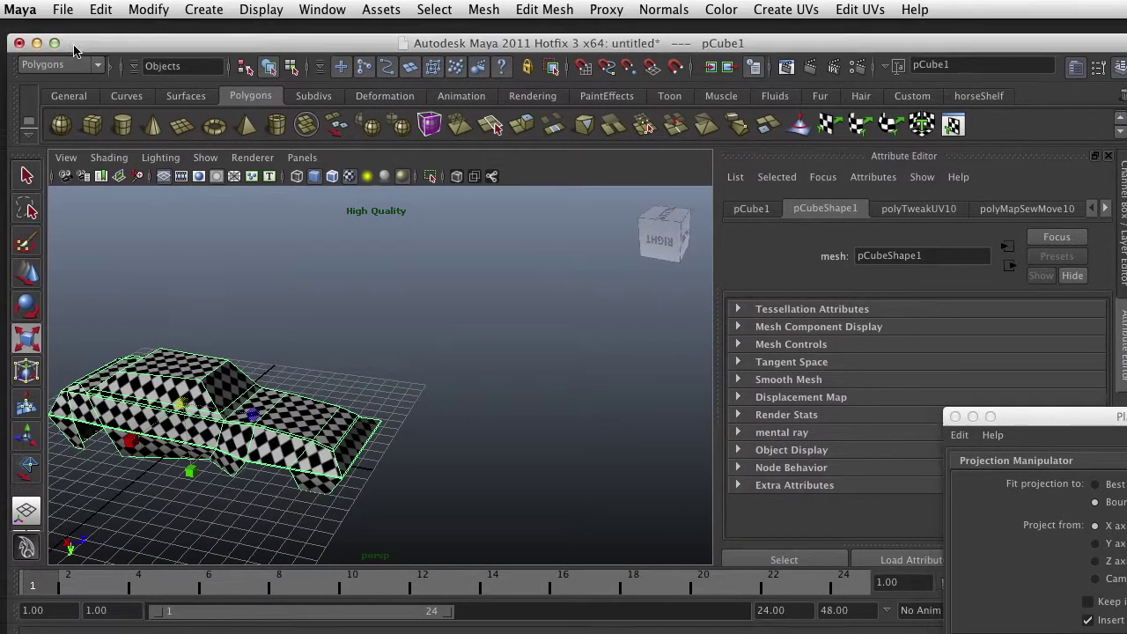
click(77, 36)
click(70, 8)
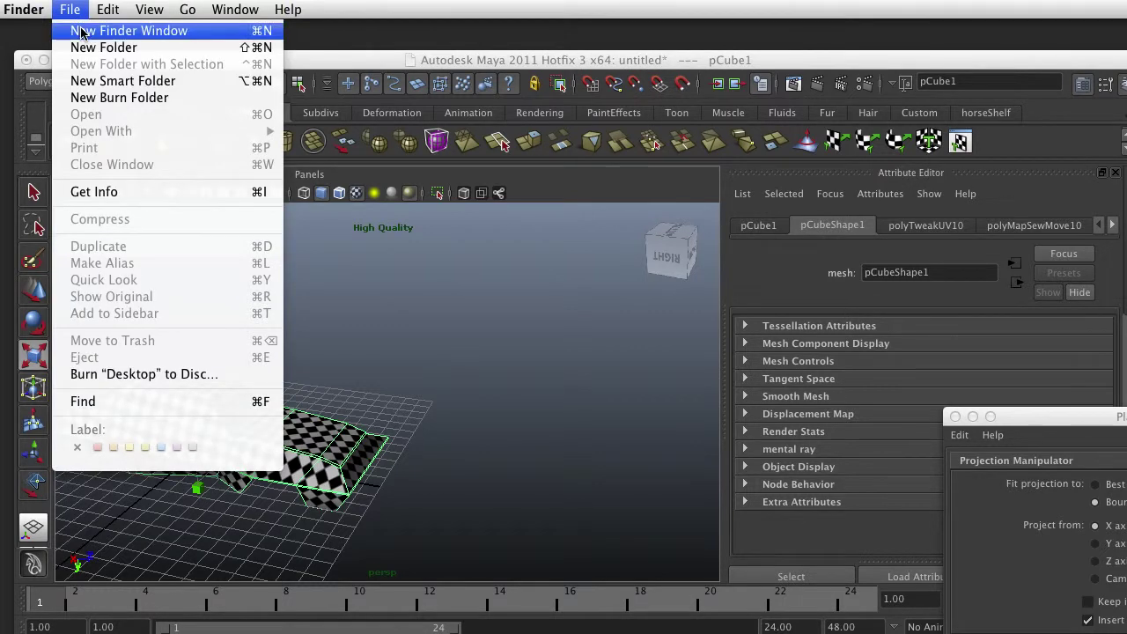
click(84, 31)
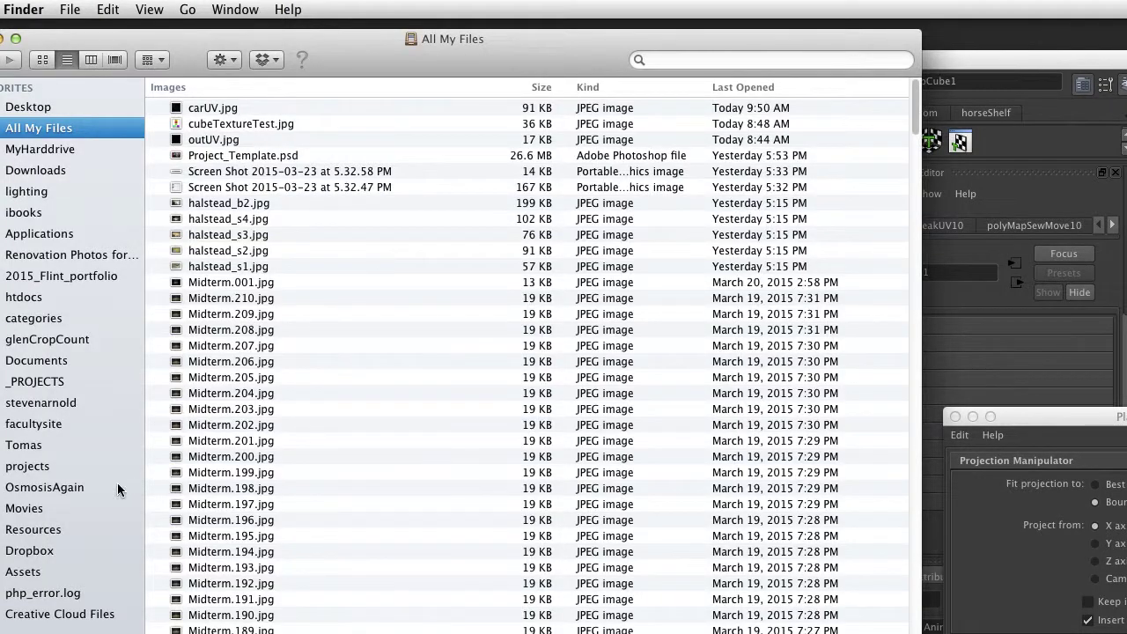
click(44, 466)
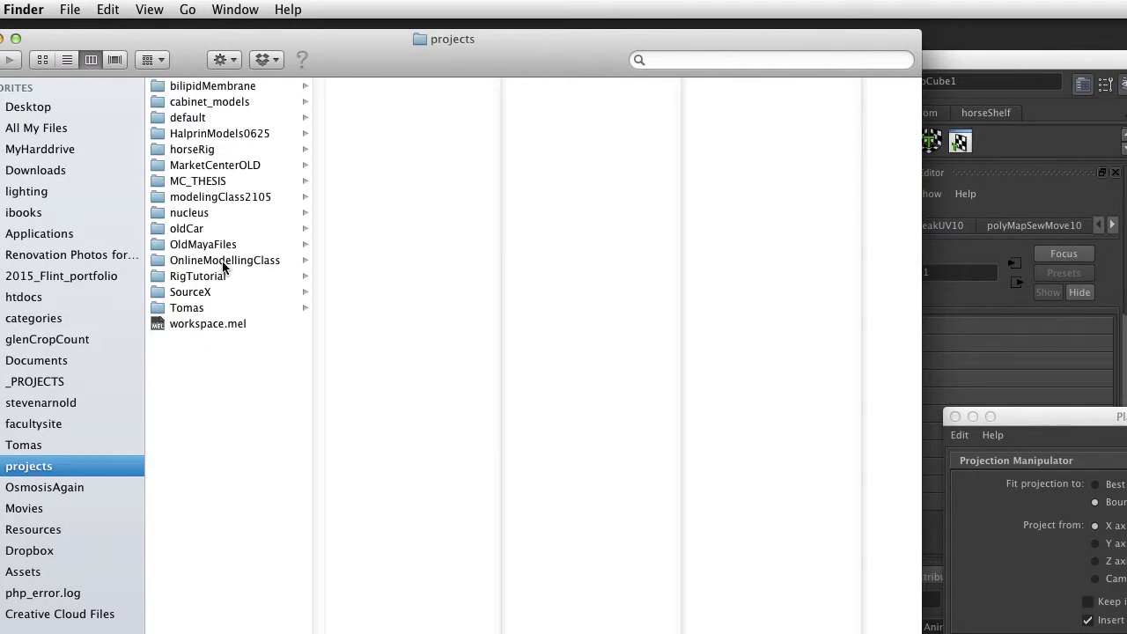
click(223, 261)
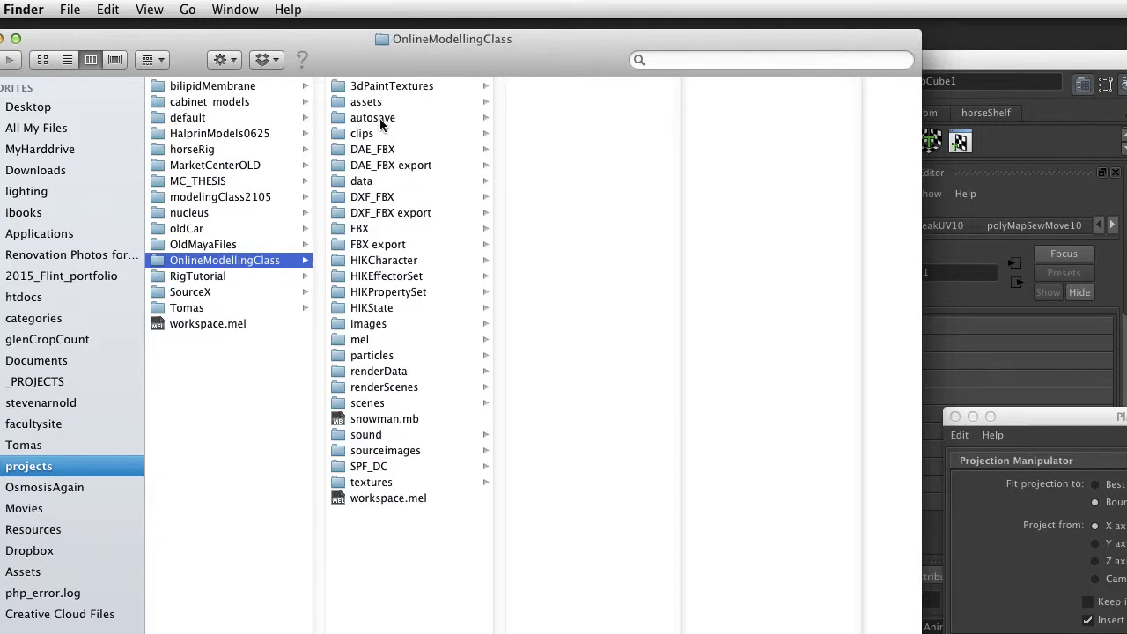
click(383, 324)
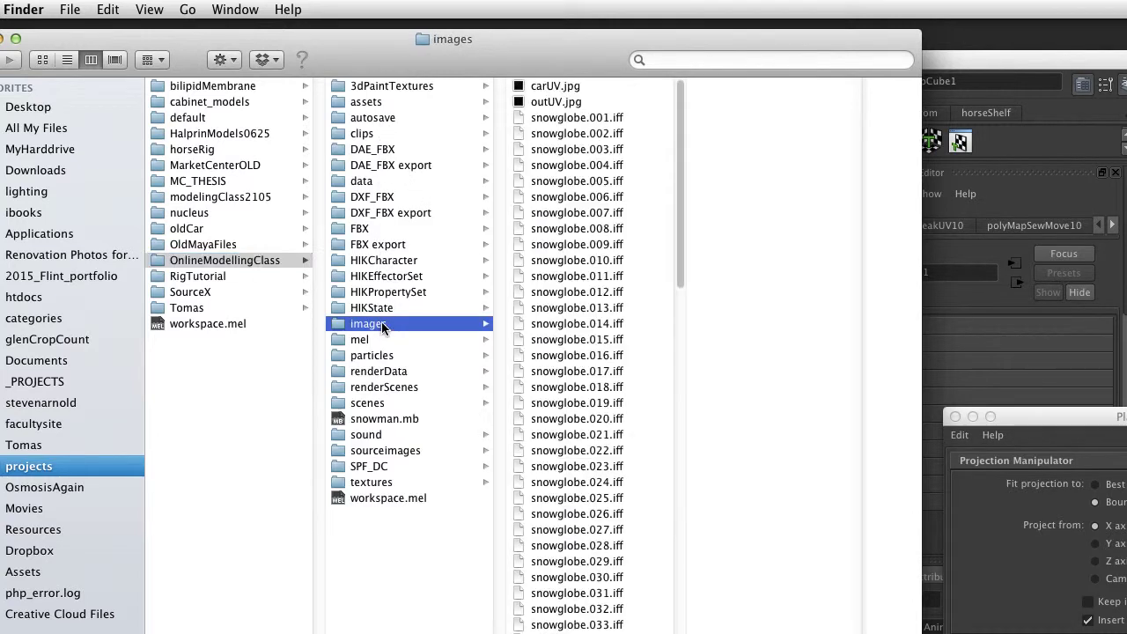
click(552, 88)
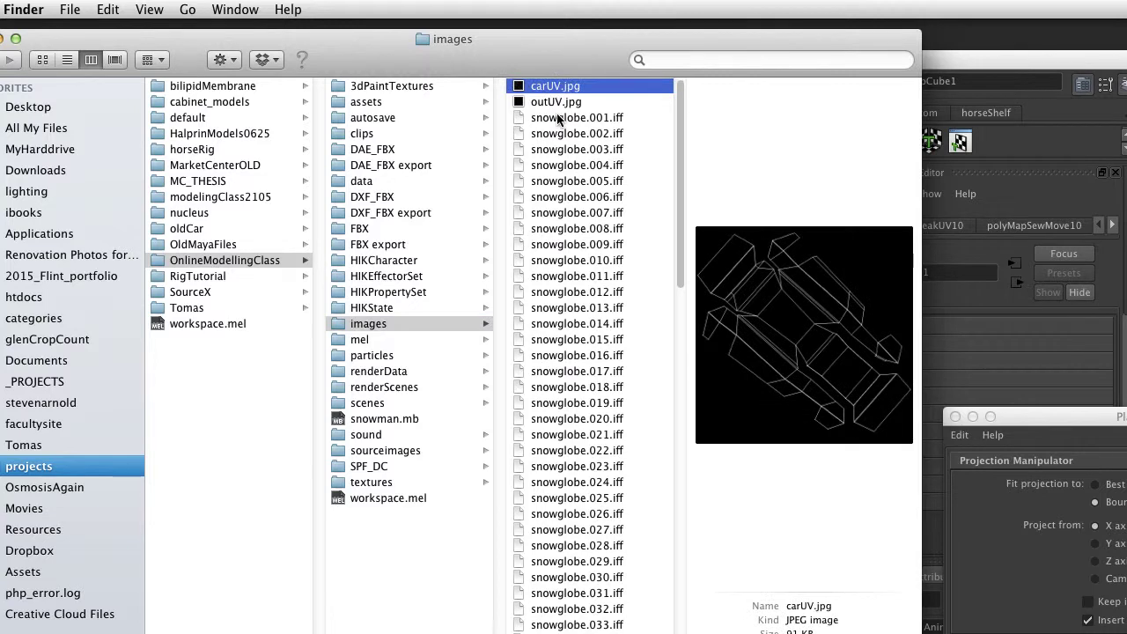
drag(542, 90, 2, 278)
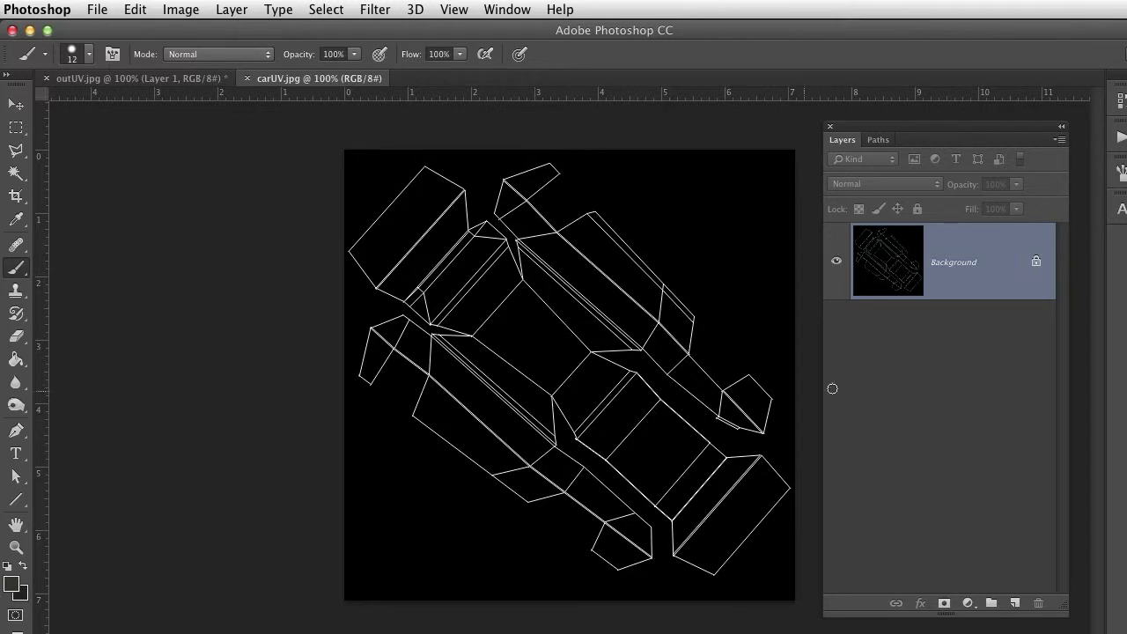
Invert the UV image's colors and convert its Background into a regular layer with the default settings
key(super+i)
double_click(962, 286)
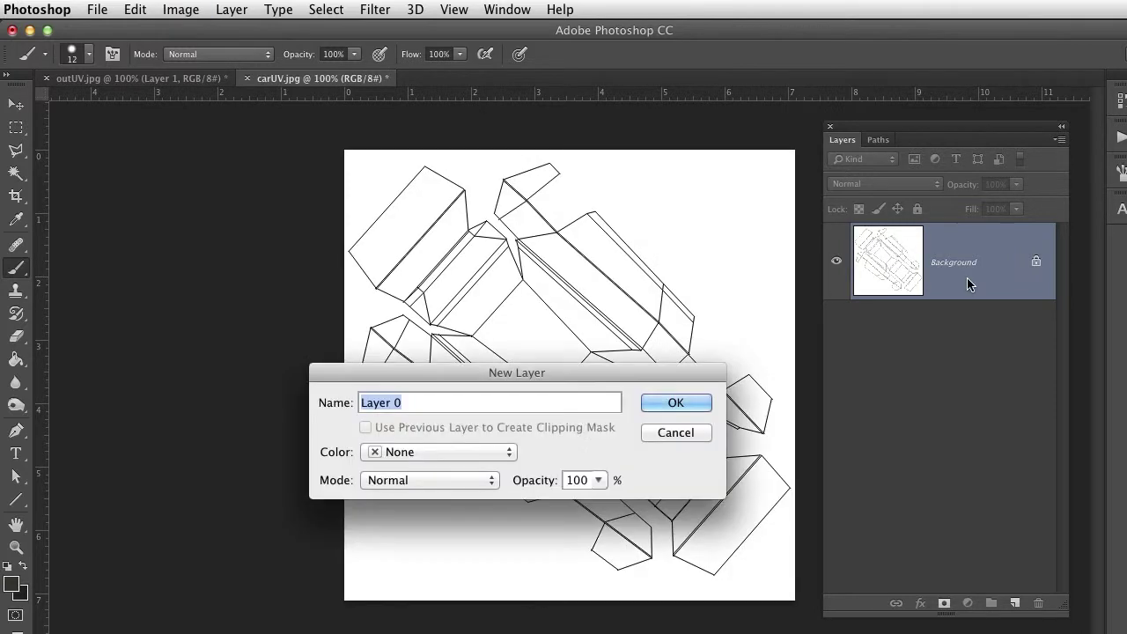
key(Return)
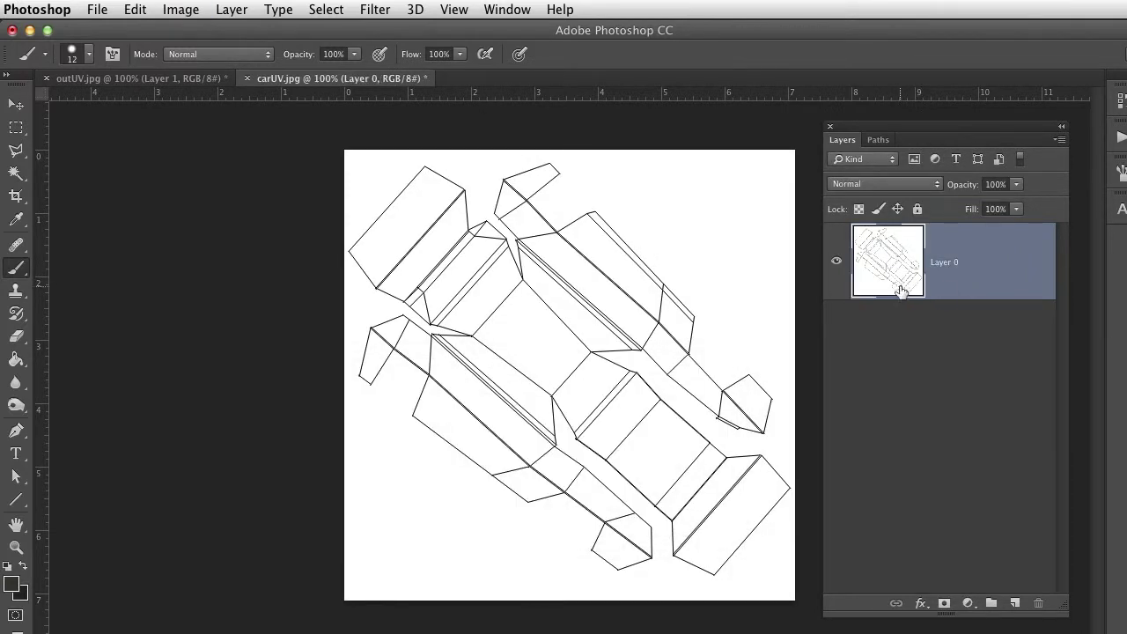
Add a new empty layer above the UV line drawing and set its blend mode to Multiply
click(1015, 604)
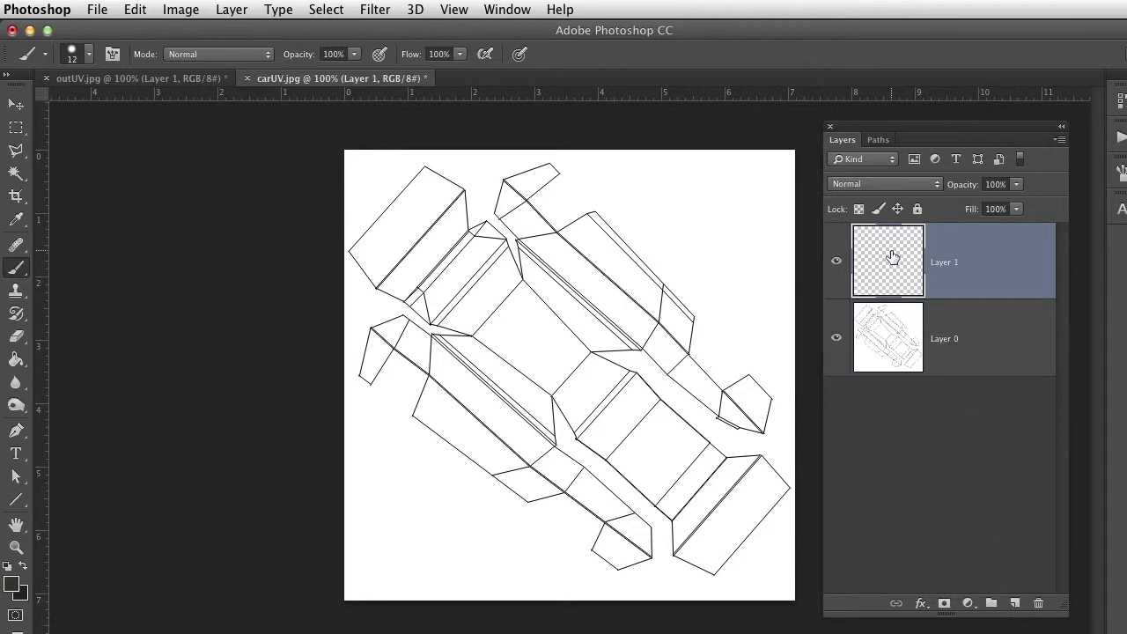
click(880, 184)
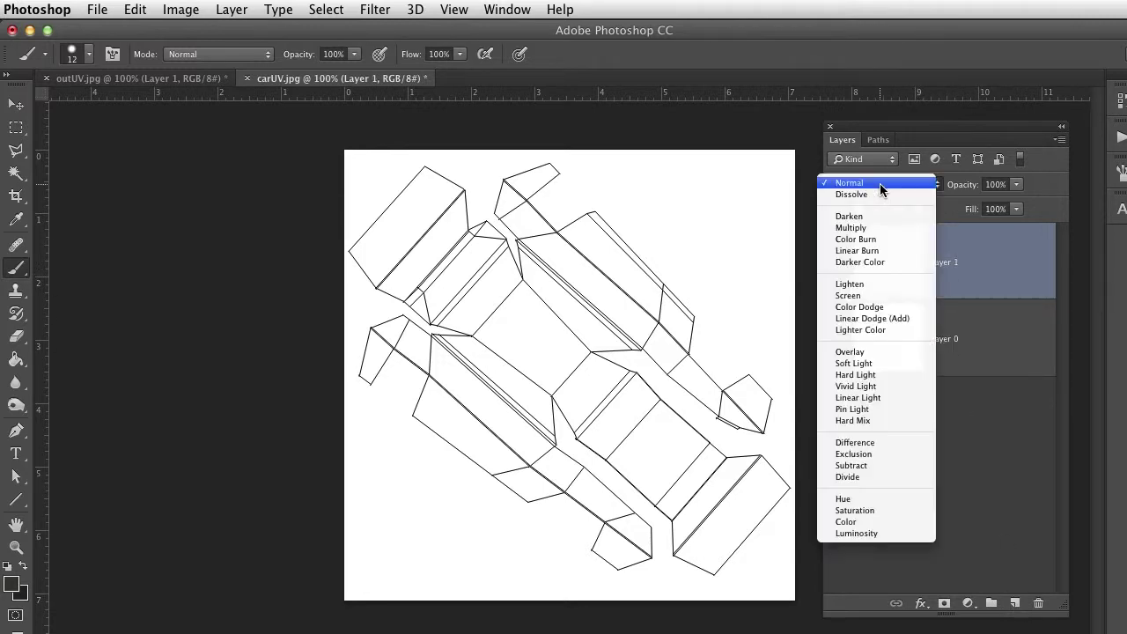
click(869, 228)
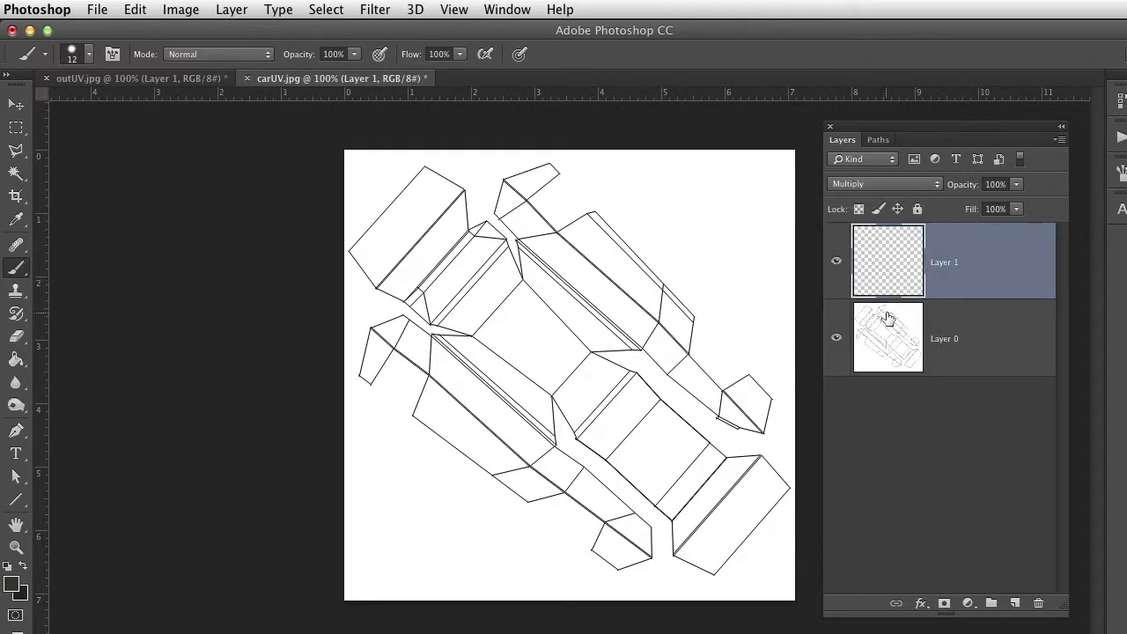
Lock the transparent pixels of the UV line layer, undo a test brush stroke on it, and reselect the empty Multiply layer
click(987, 347)
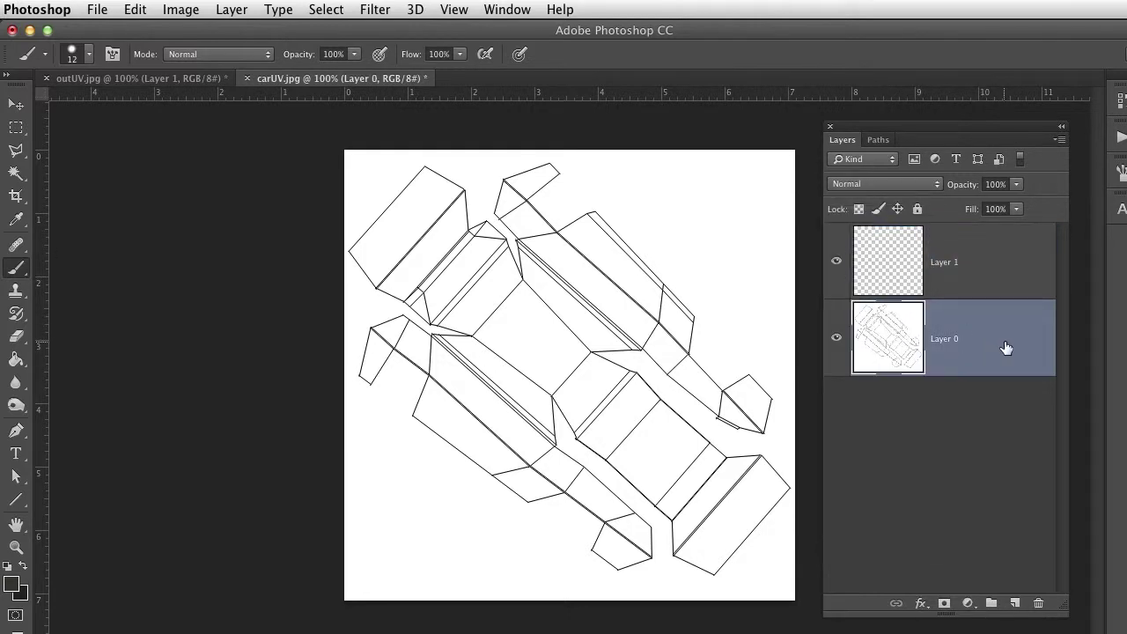
click(858, 210)
drag(700, 354, 640, 428)
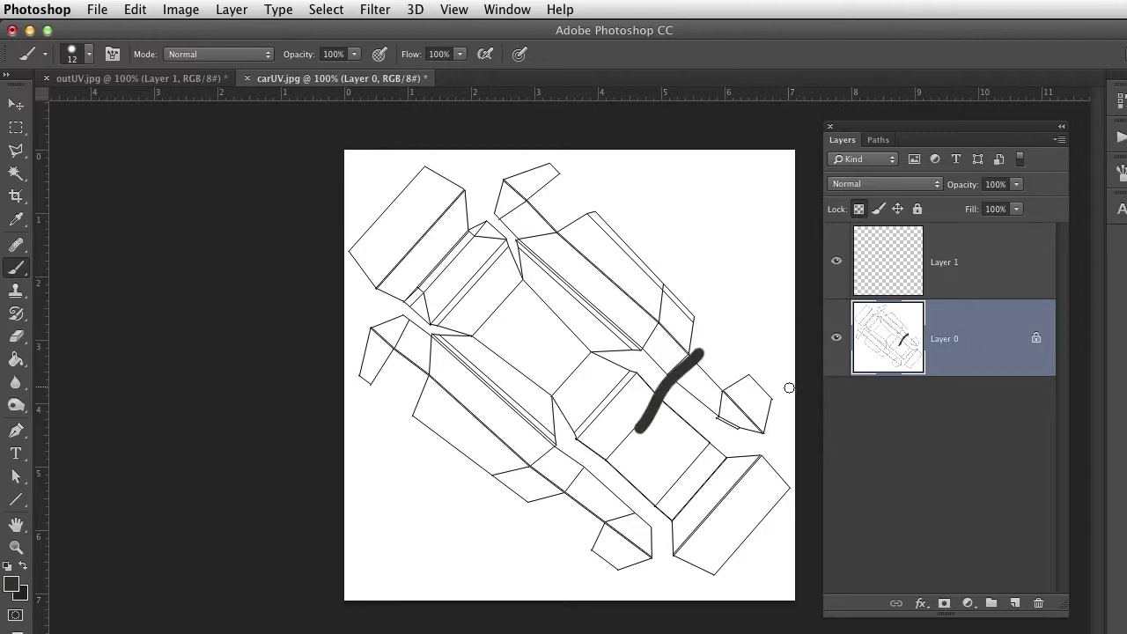
key(super+z)
click(904, 264)
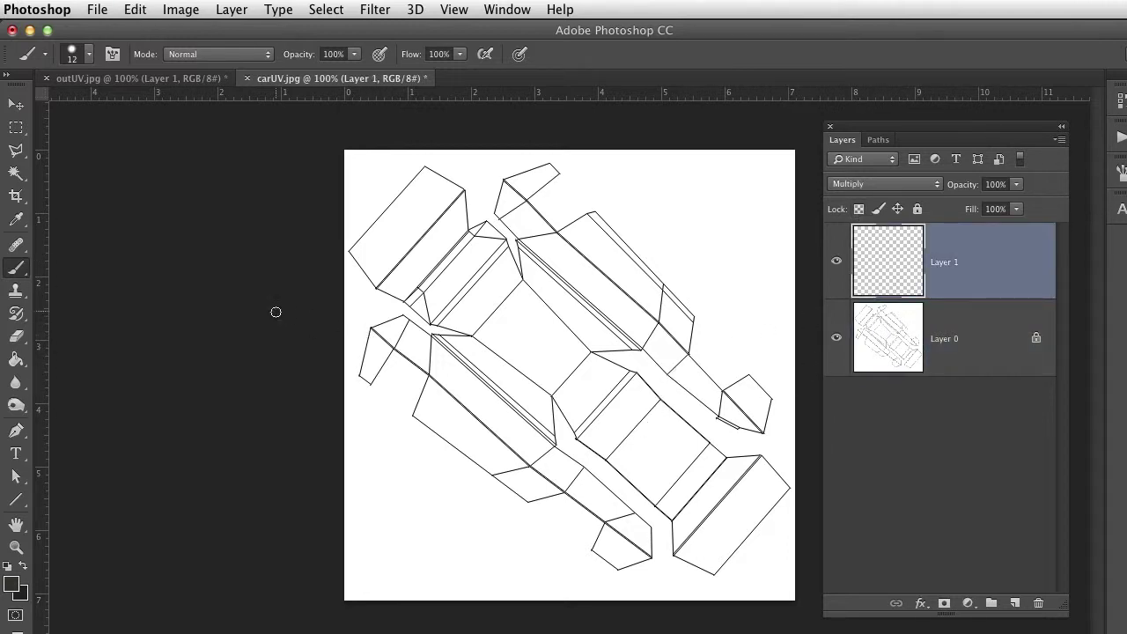
Set the foreground color to bright yellow and fill the Multiply layer with it using the Paint Bucket
click(17, 360)
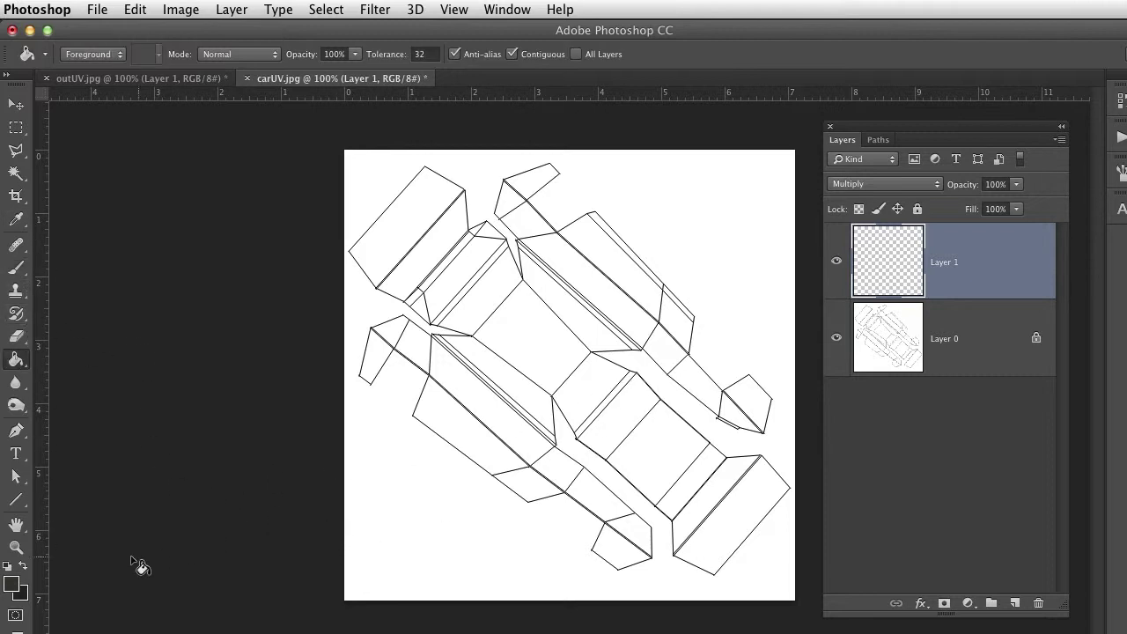
click(15, 586)
drag(272, 528, 282, 420)
click(465, 407)
click(424, 319)
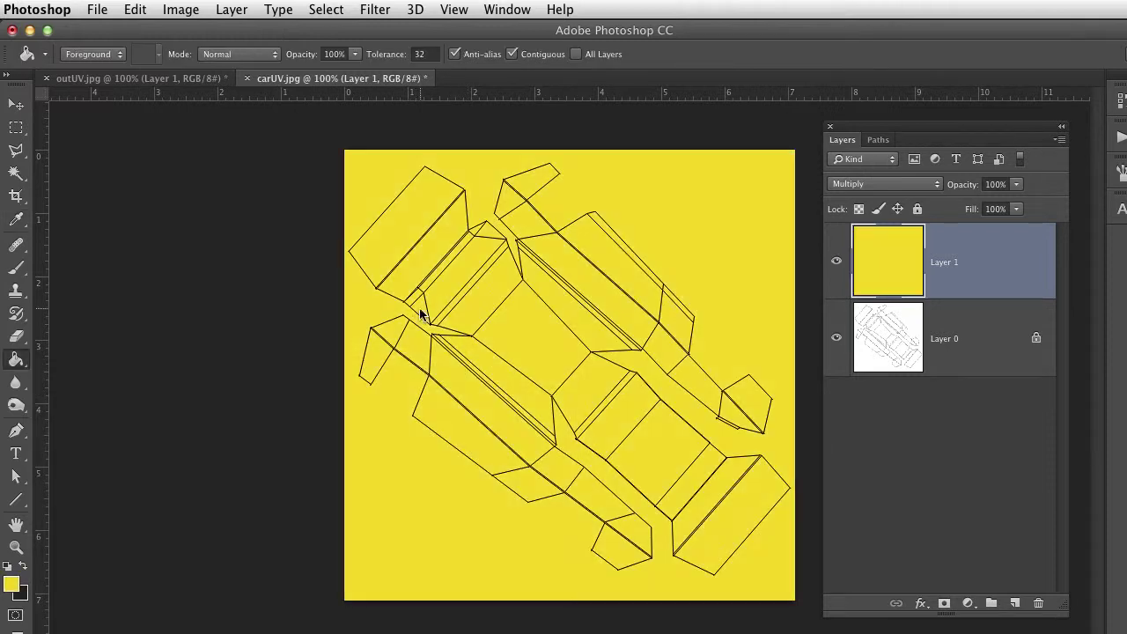
Reset the foreground color to white and outline a racing stripe along the car's central body strip with the Polygonal Lasso
click(16, 150)
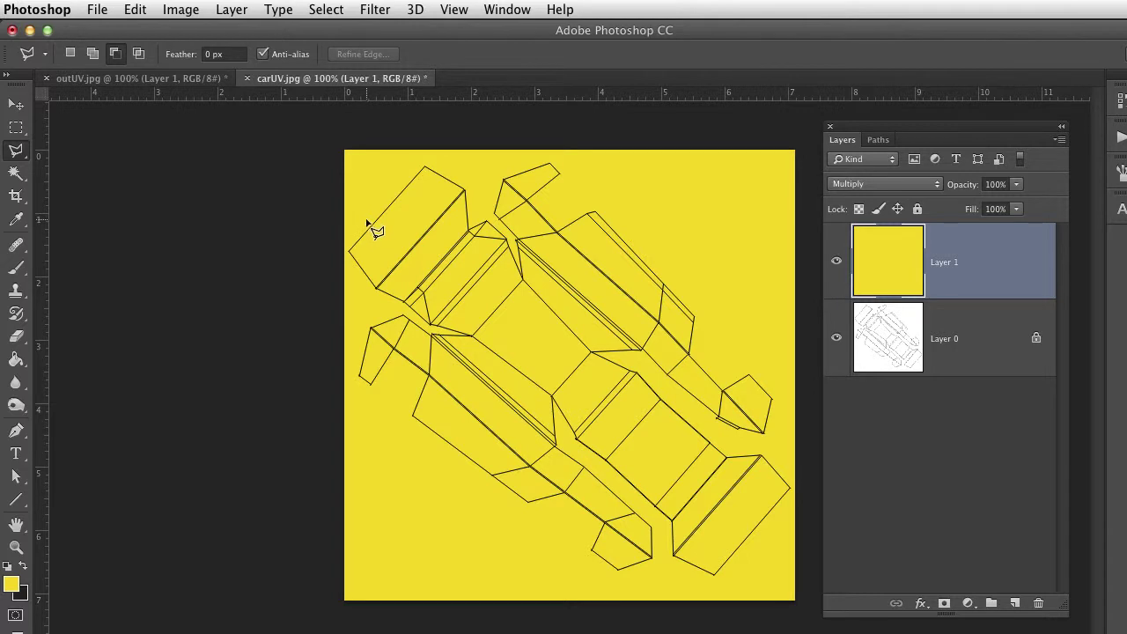
key(d)
key(x)
click(398, 187)
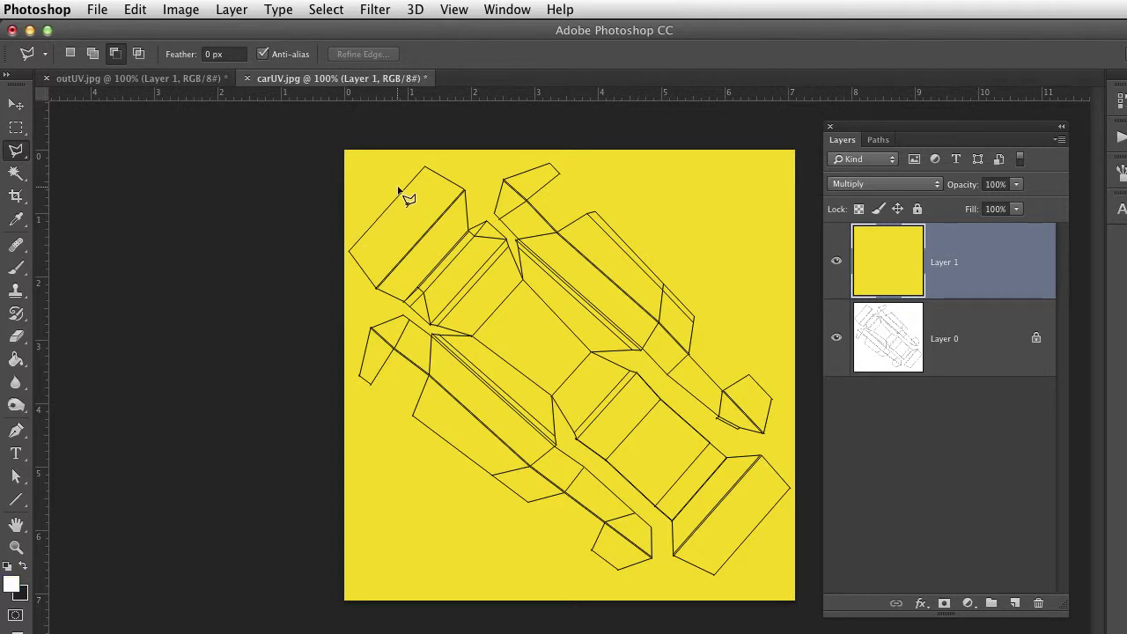
click(445, 214)
click(455, 245)
click(489, 260)
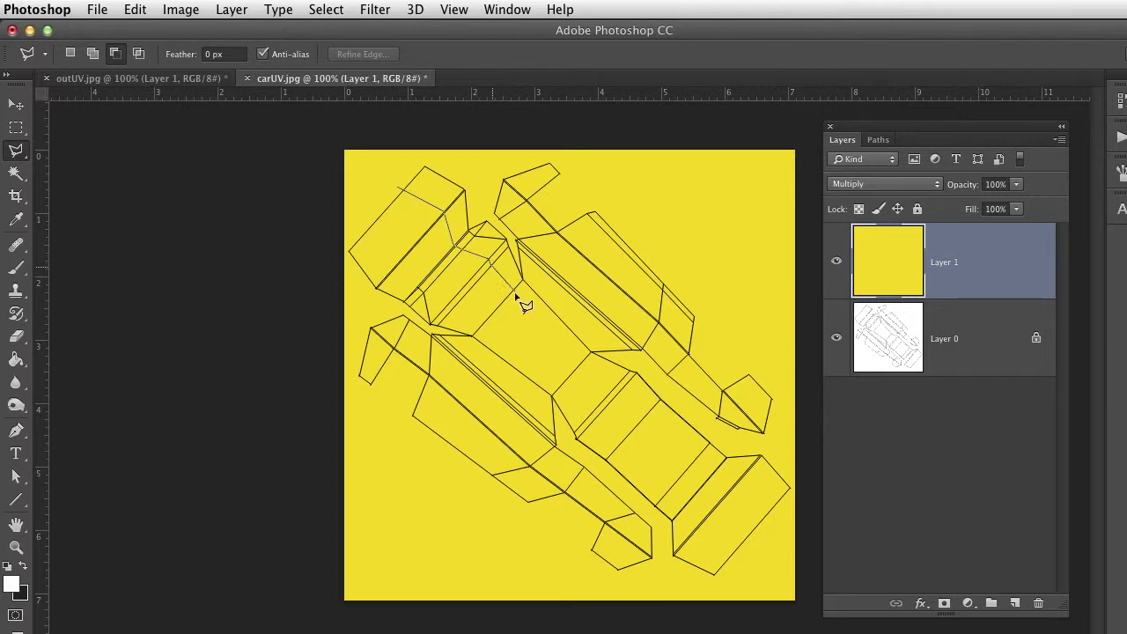
click(580, 363)
click(651, 410)
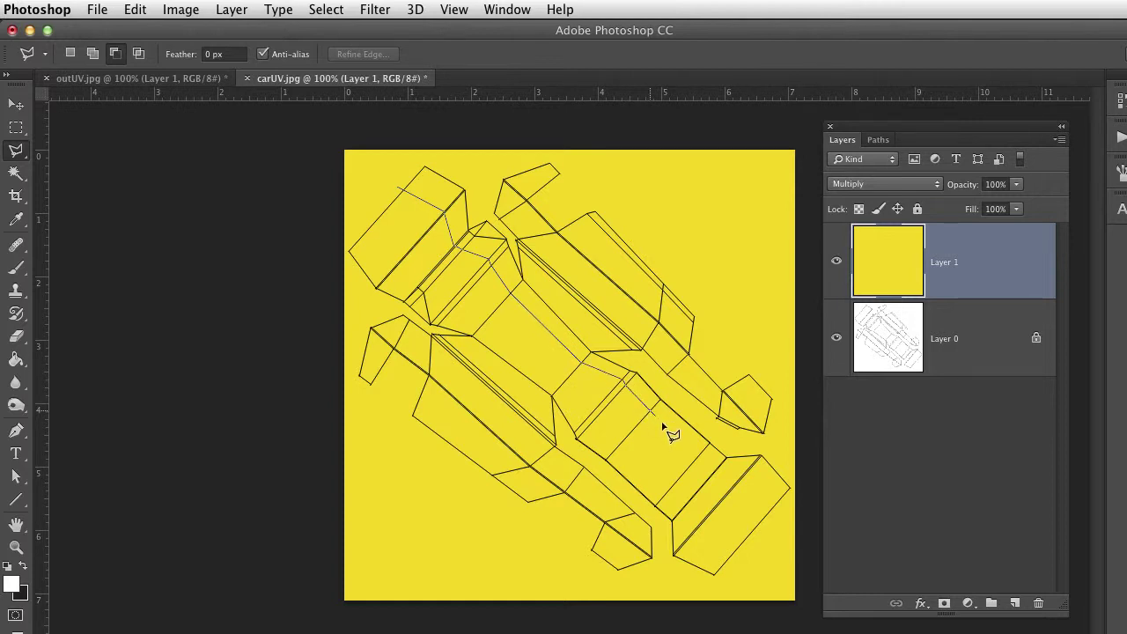
click(714, 470)
click(748, 470)
click(789, 487)
click(780, 511)
click(717, 570)
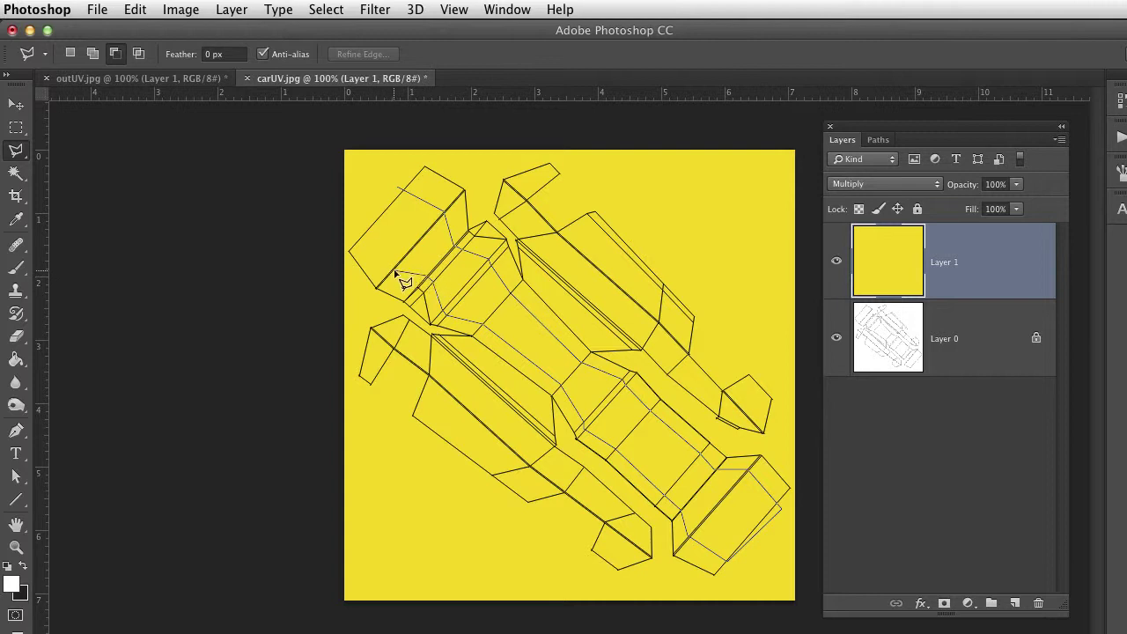
click(399, 189)
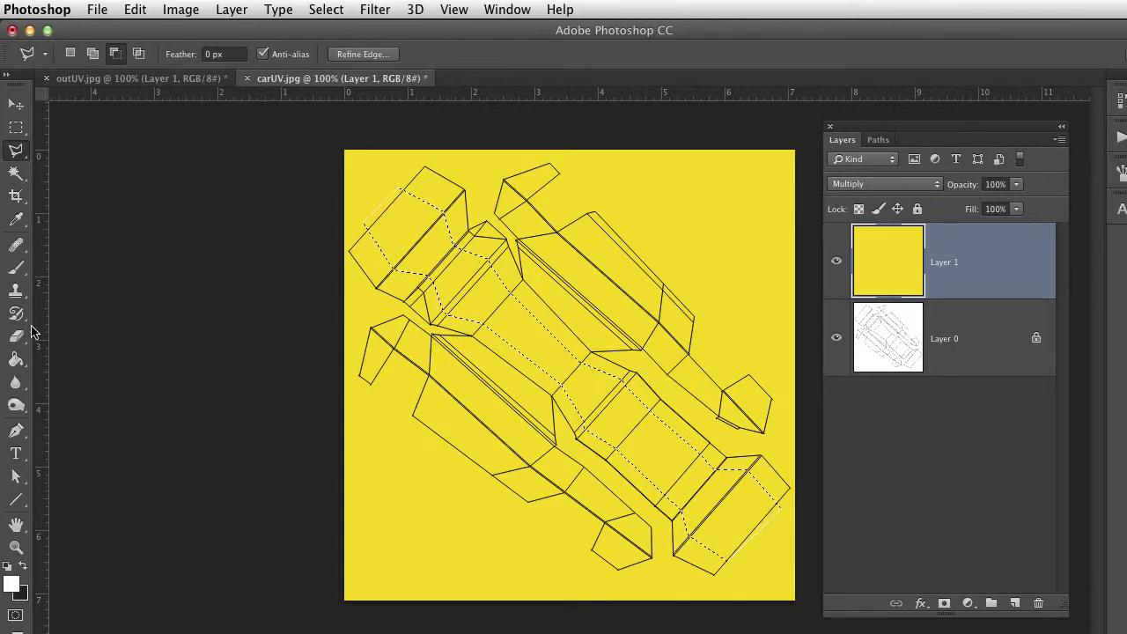
Fill the stripe selection with white on a new layer using the Paint Bucket, and clear the selection
click(16, 359)
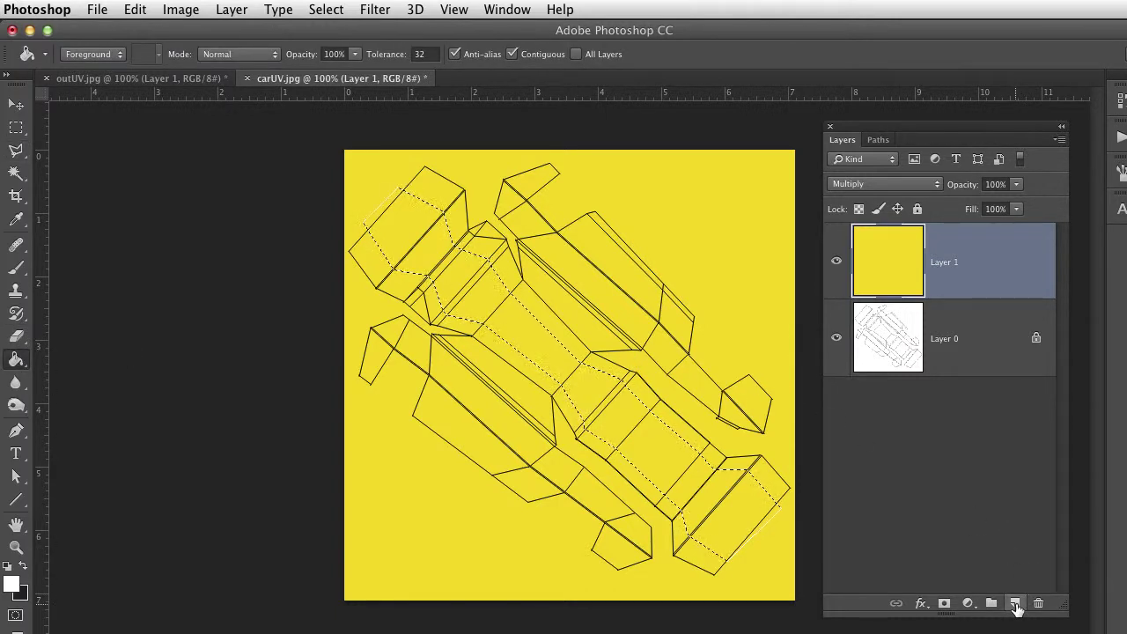
click(1014, 604)
click(608, 414)
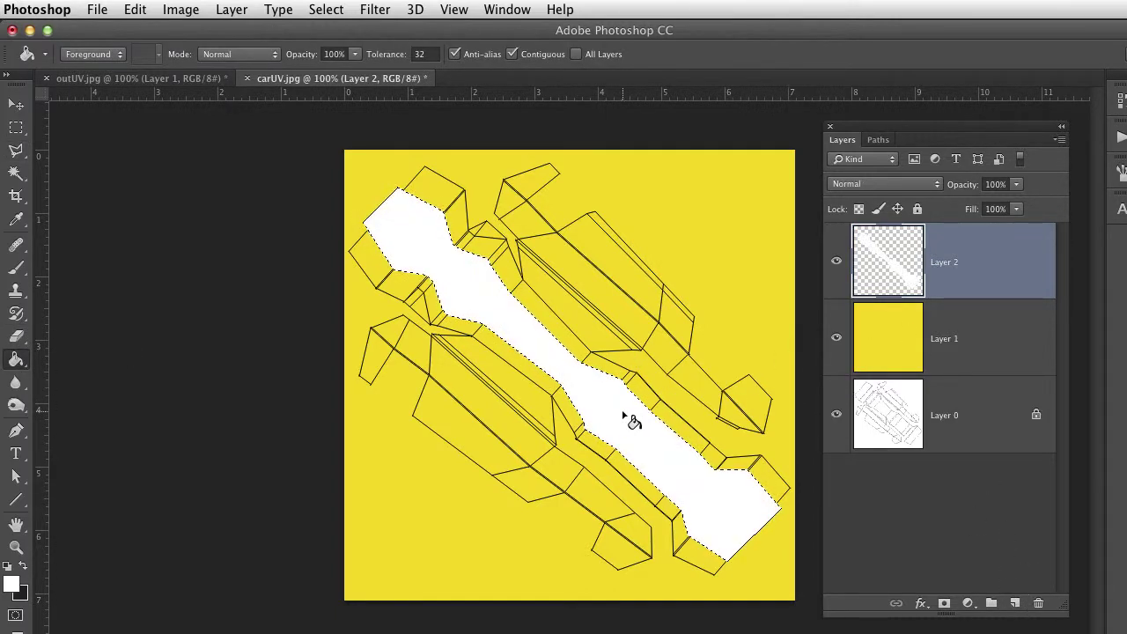
key(super+d)
Lower the white stripe layer's opacity to 71%
click(1017, 185)
drag(1018, 206, 996, 206)
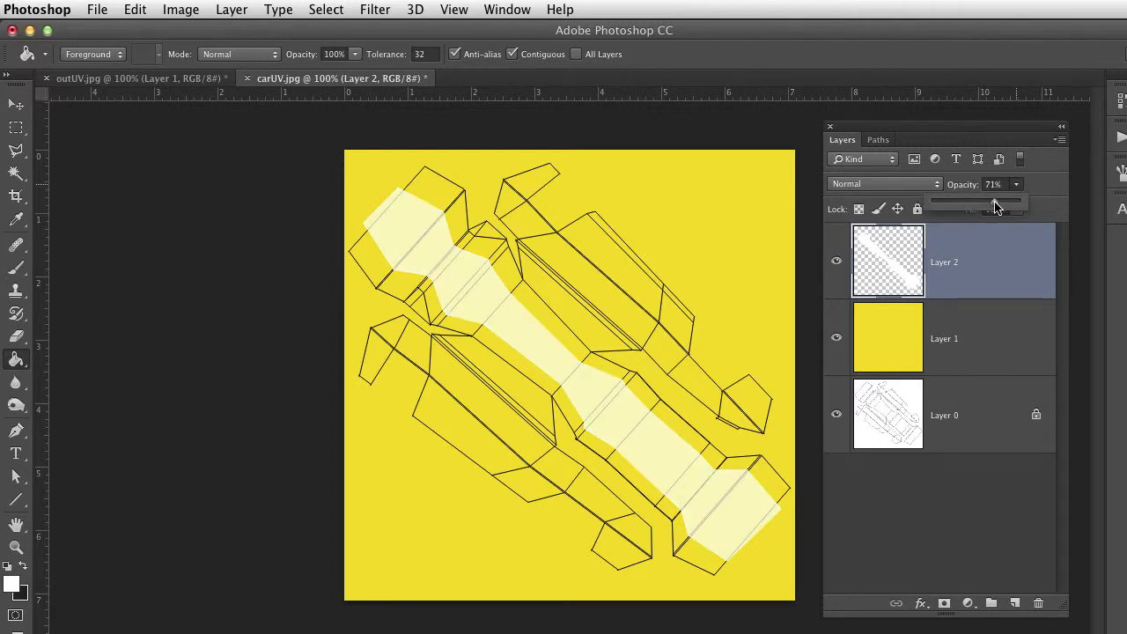
click(16, 105)
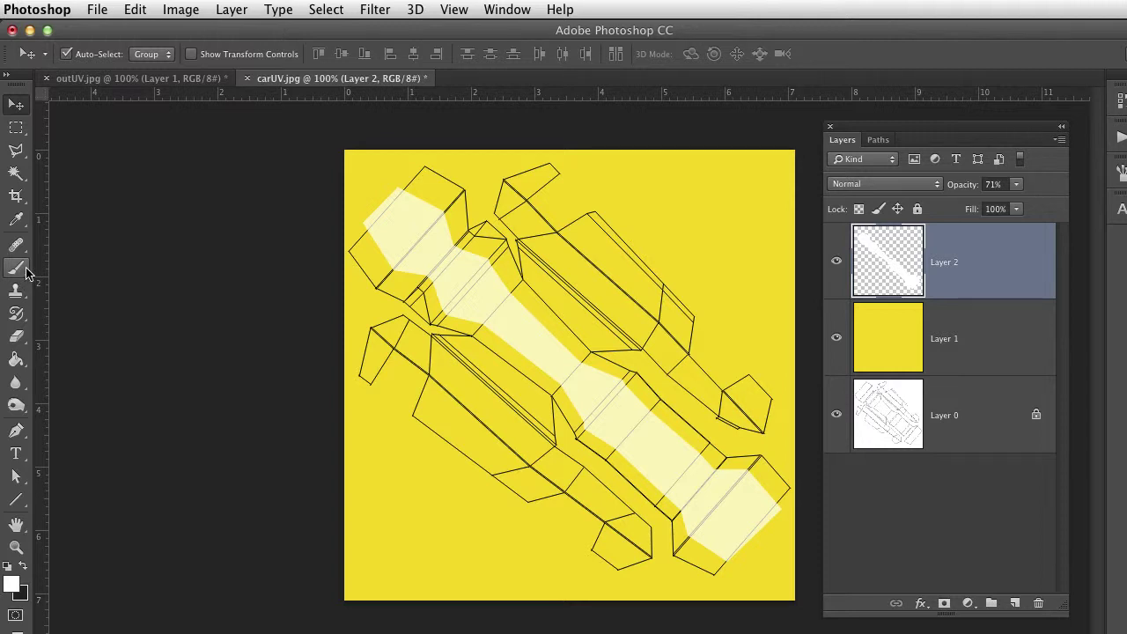
Add a new empty layer above the stripe and ready the Brush, keeping white as the foreground color
click(16, 268)
click(1015, 603)
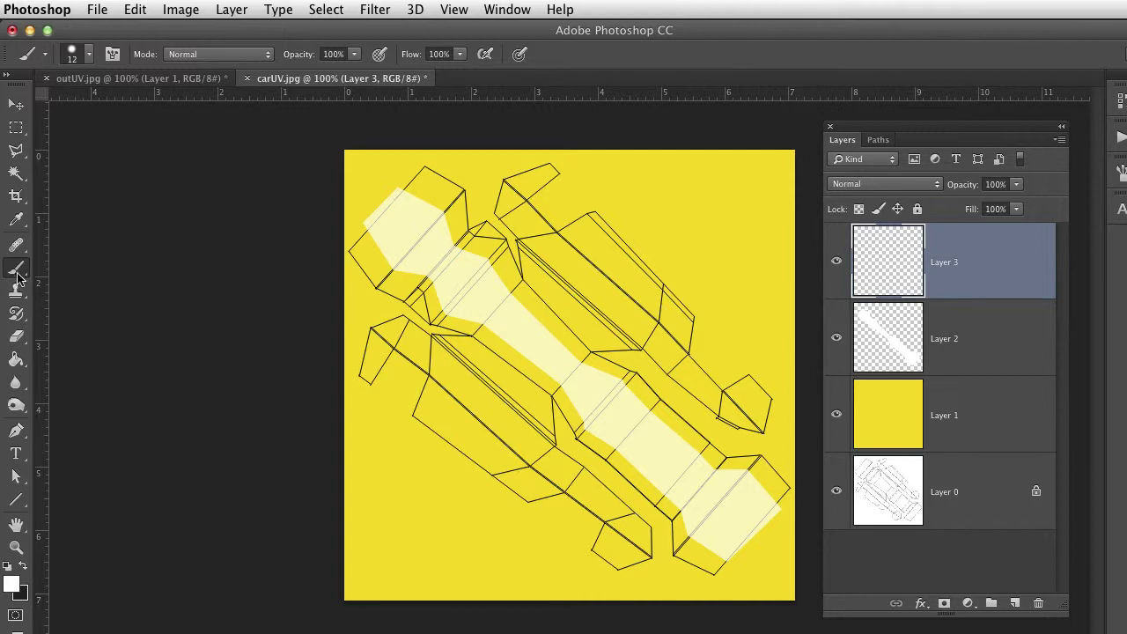
click(14, 586)
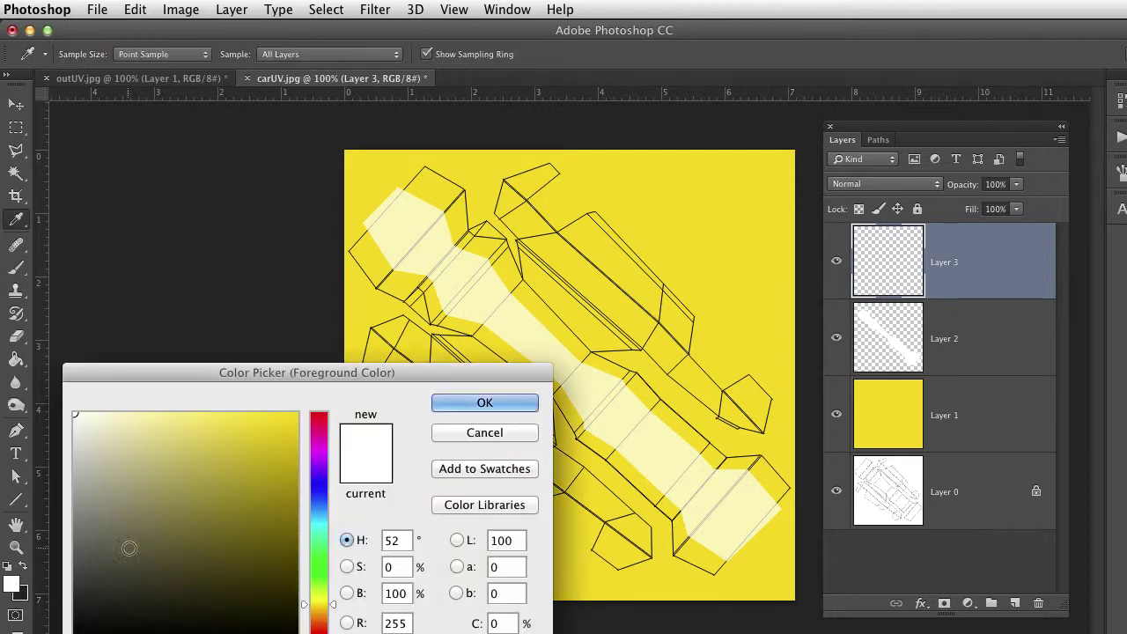
click(485, 399)
Restore the stripe layer's opacity to 100% and paint a white line in straight segments along the lower-left side panels on it
click(964, 343)
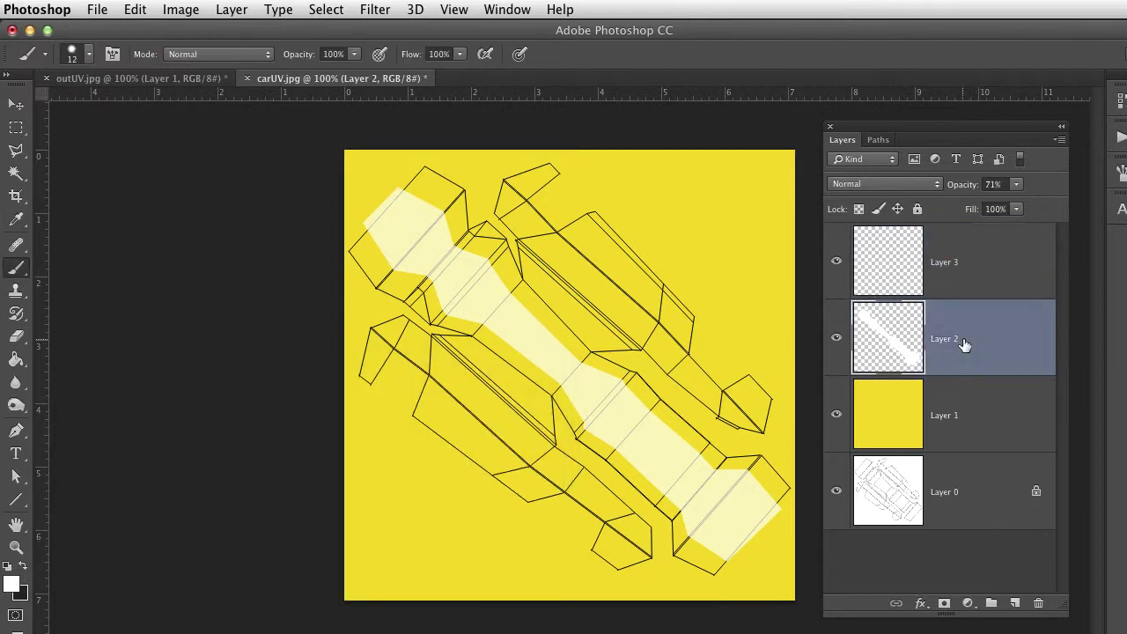
mouse_move(1017, 184)
mouse_down()
mouse_move(1021, 205)
mouse_move(1044, 202)
mouse_up()
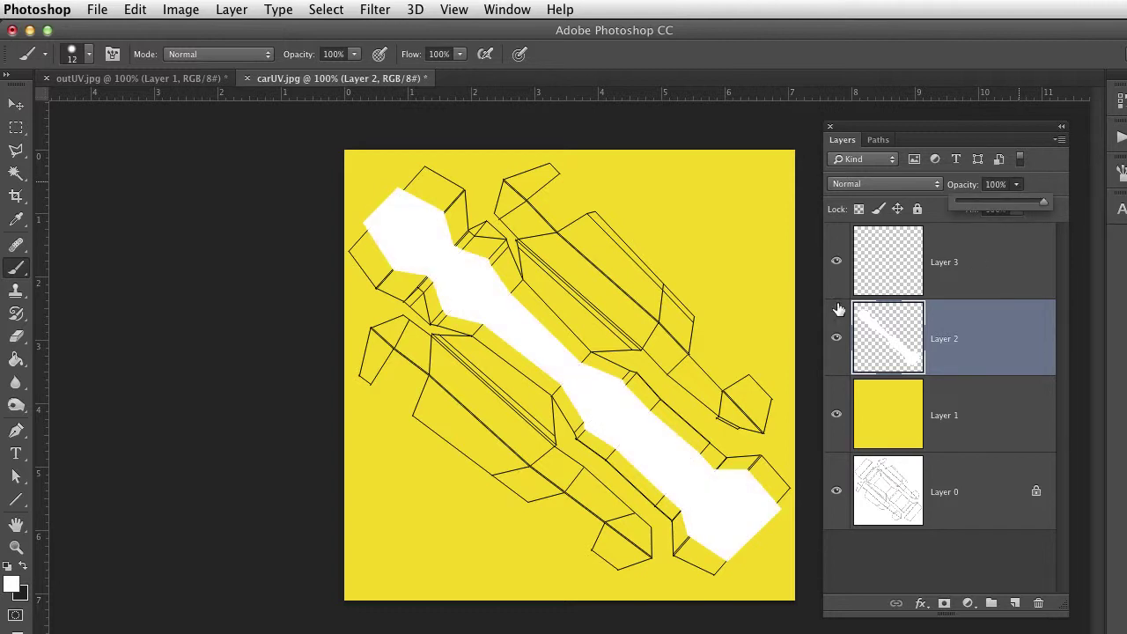
click(386, 321)
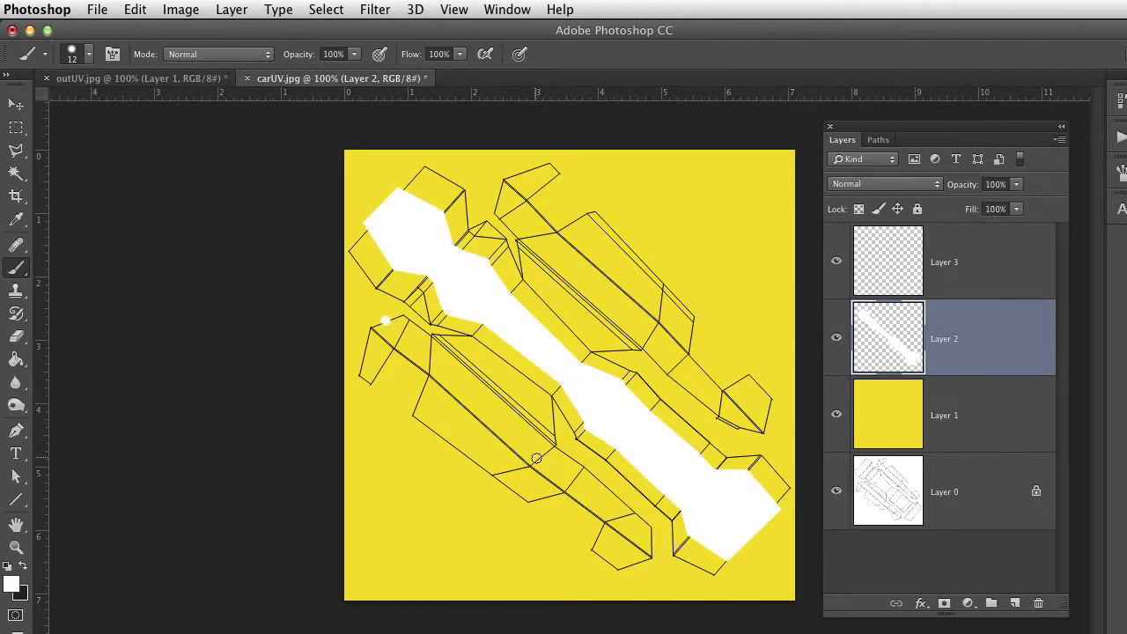
shift+click(474, 396)
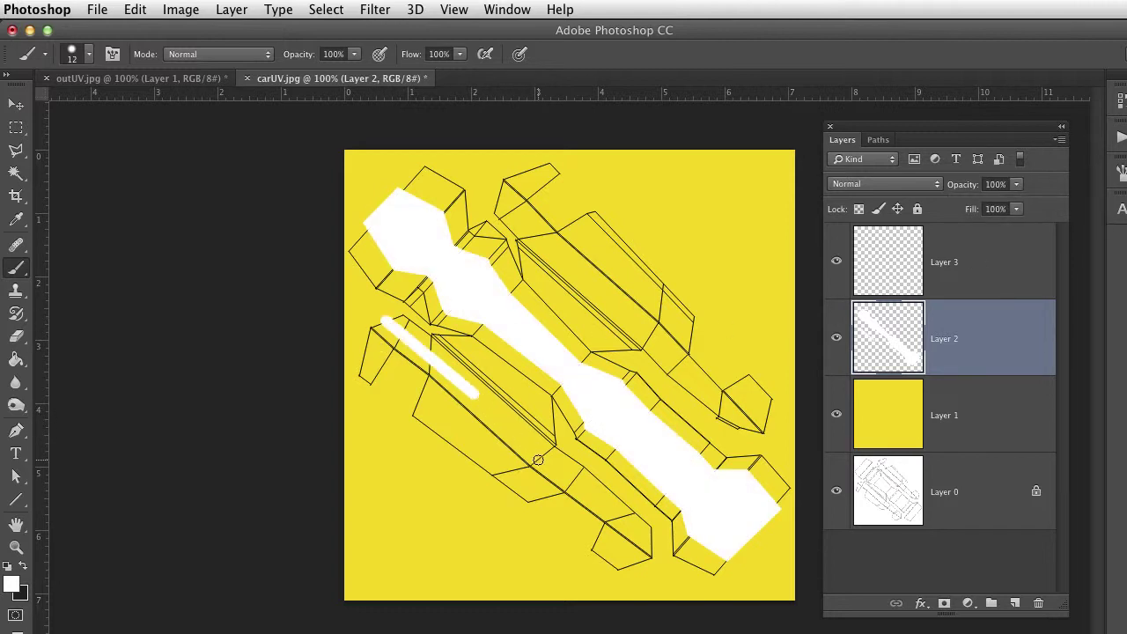
shift+click(538, 460)
shift+click(621, 522)
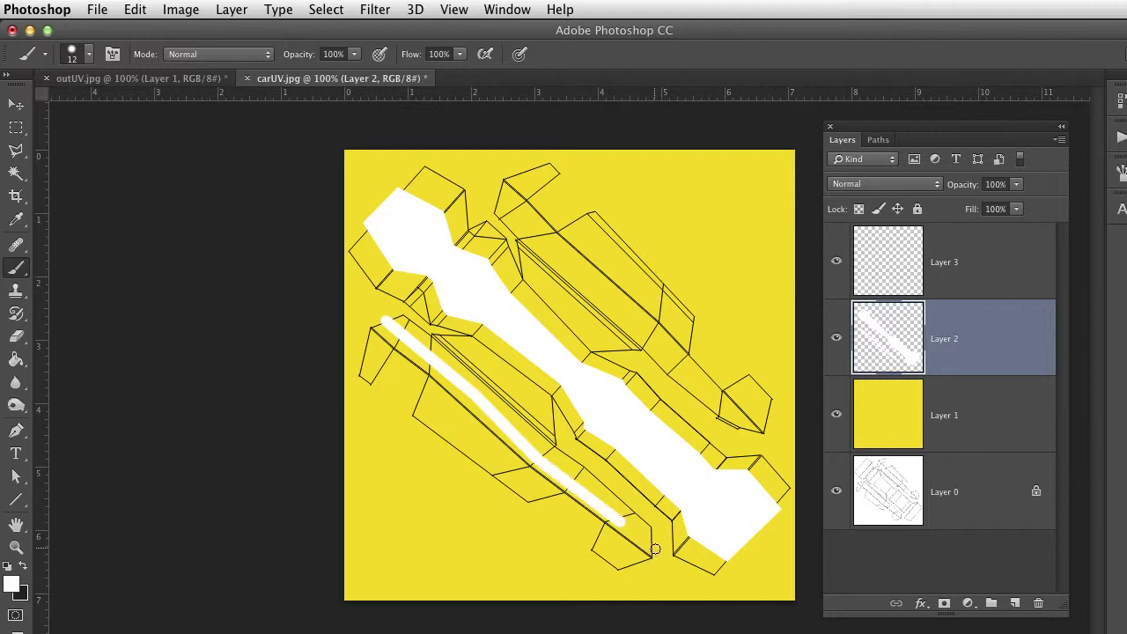
shift+click(655, 550)
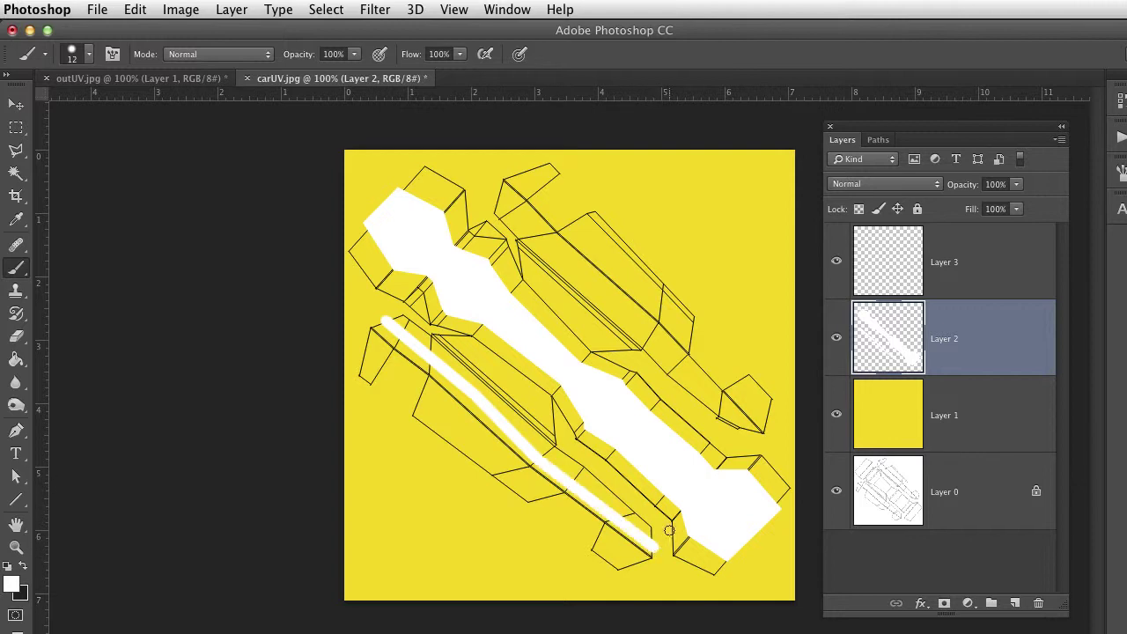
Paint a matching white line in straight segments along the upper-right side panels of the car layout
click(494, 192)
shift+click(574, 274)
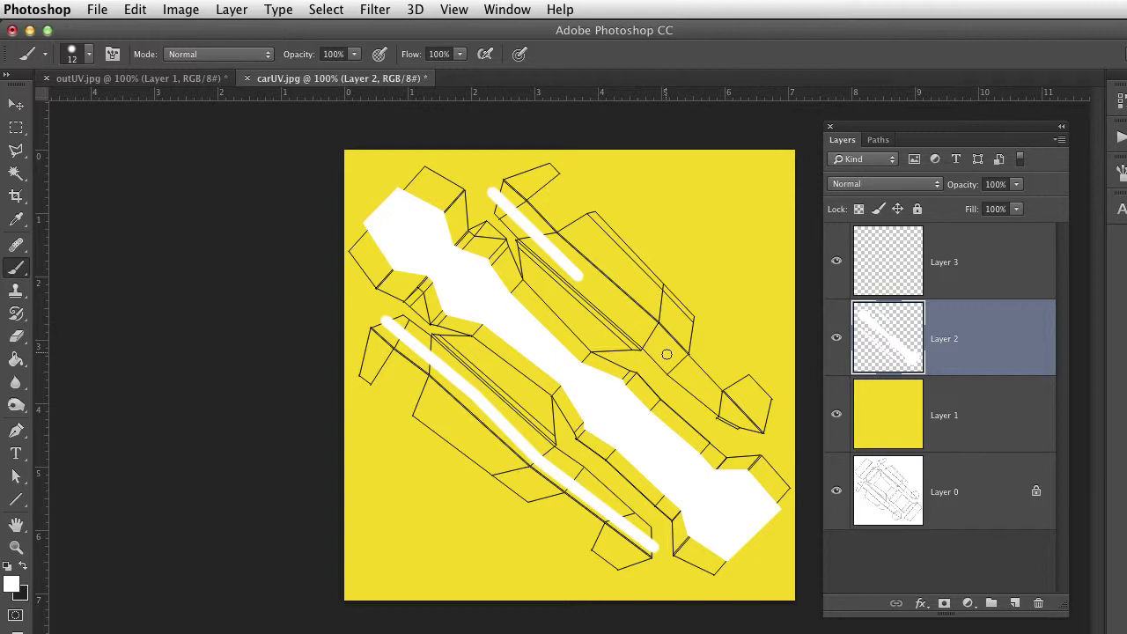
shift+click(666, 354)
shift+click(719, 406)
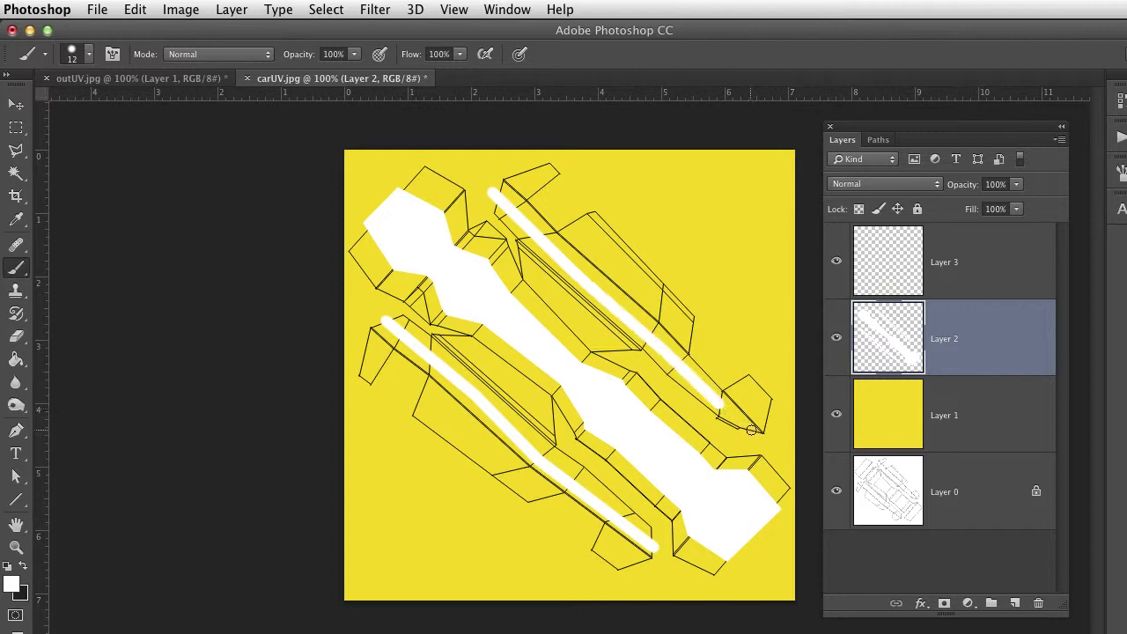
shift+click(768, 438)
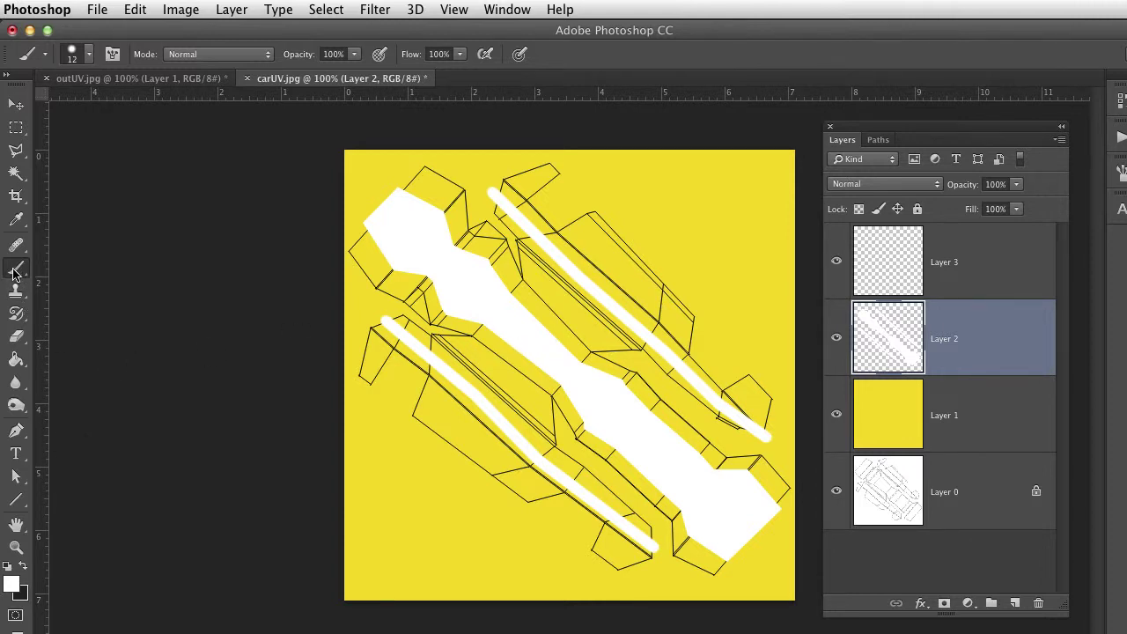
Change the foreground color to a muted orange-red and reduce the brush size to 5 px
click(10, 583)
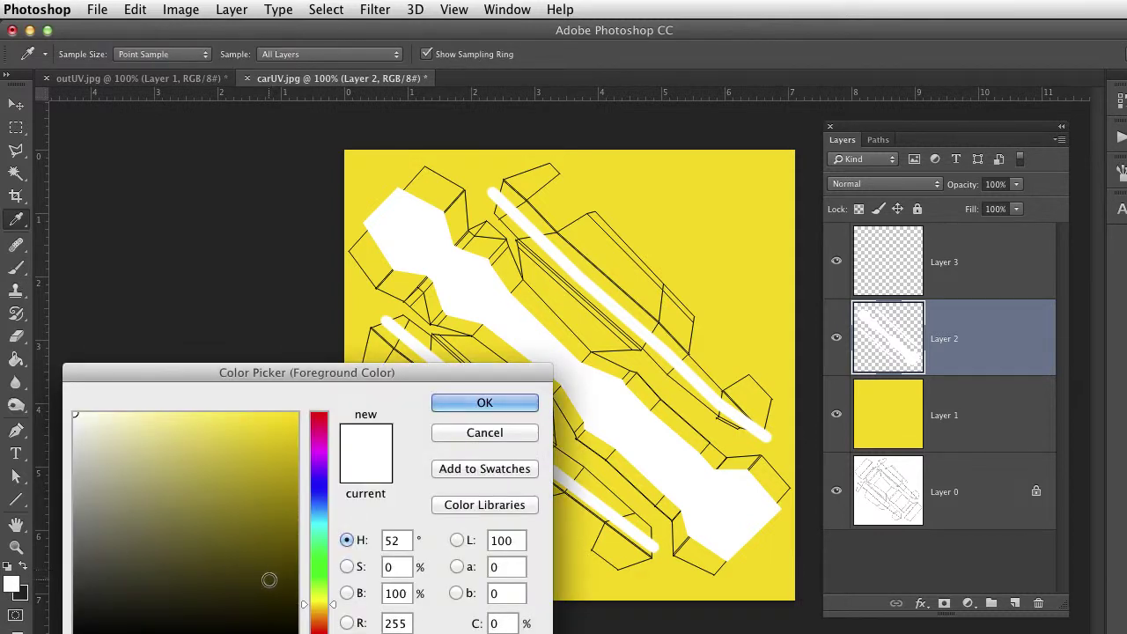
click(321, 625)
click(212, 466)
click(209, 443)
click(484, 402)
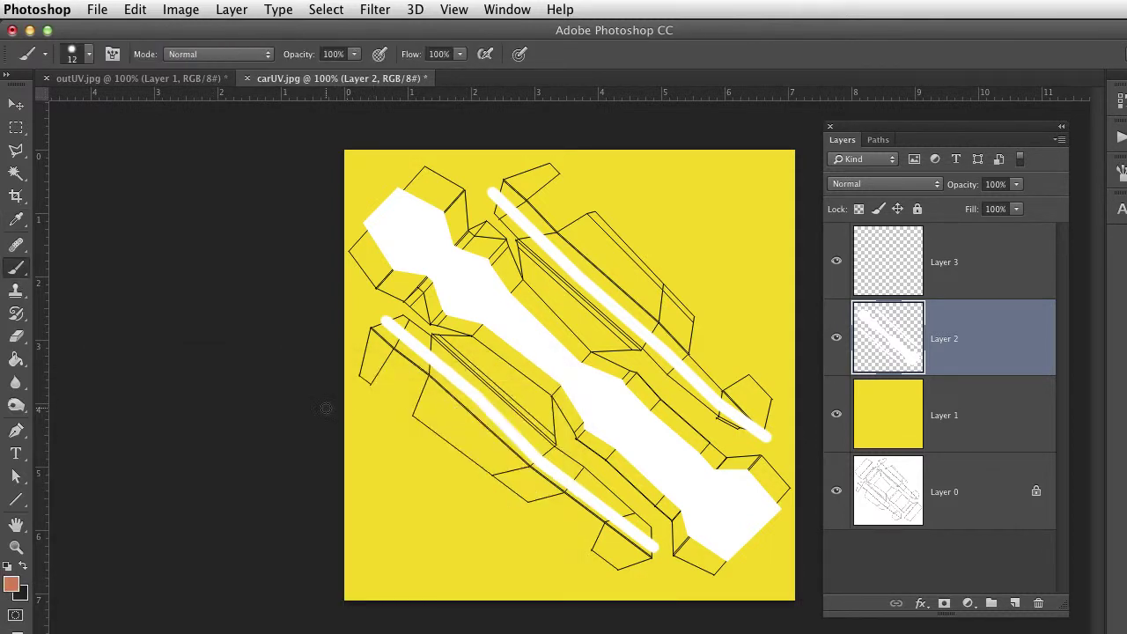
right_click(507, 454)
drag(577, 476, 571, 482)
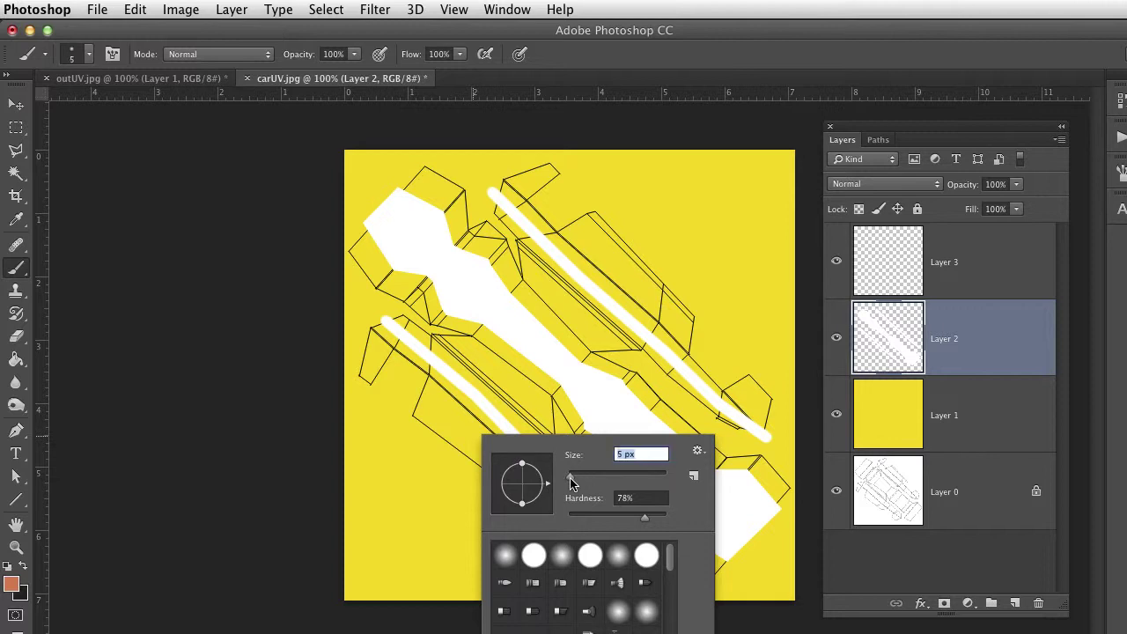
key(Return)
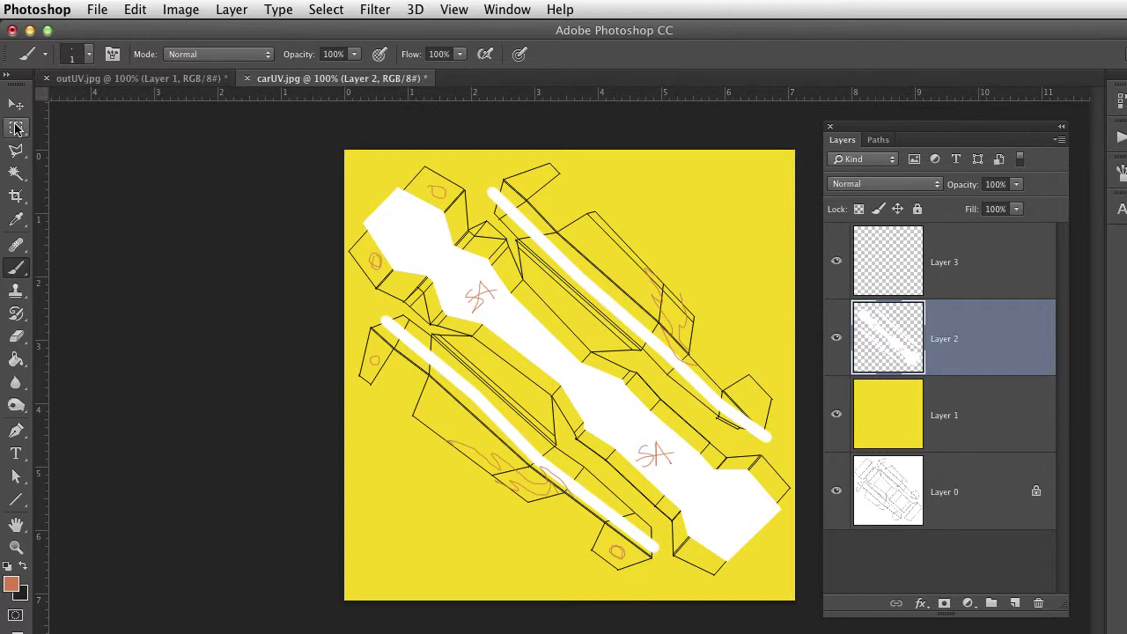
Select the four-sided panel at the middle of the central body strip with the Polygonal Lasso, following its UV edges
click(16, 150)
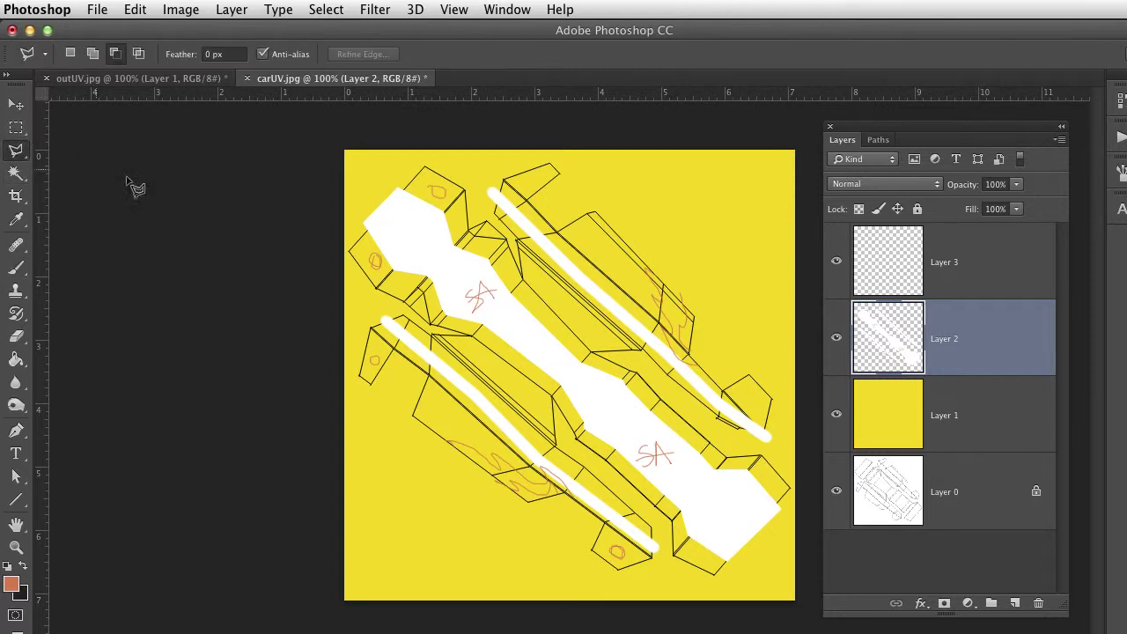
click(528, 289)
click(580, 365)
click(563, 386)
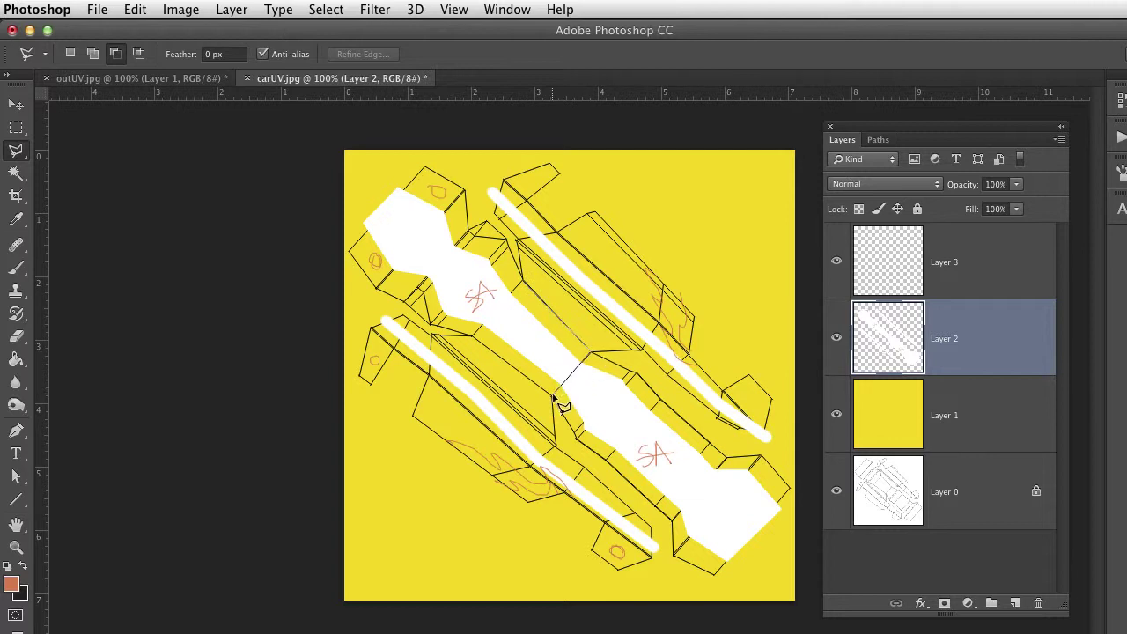
click(474, 338)
click(529, 290)
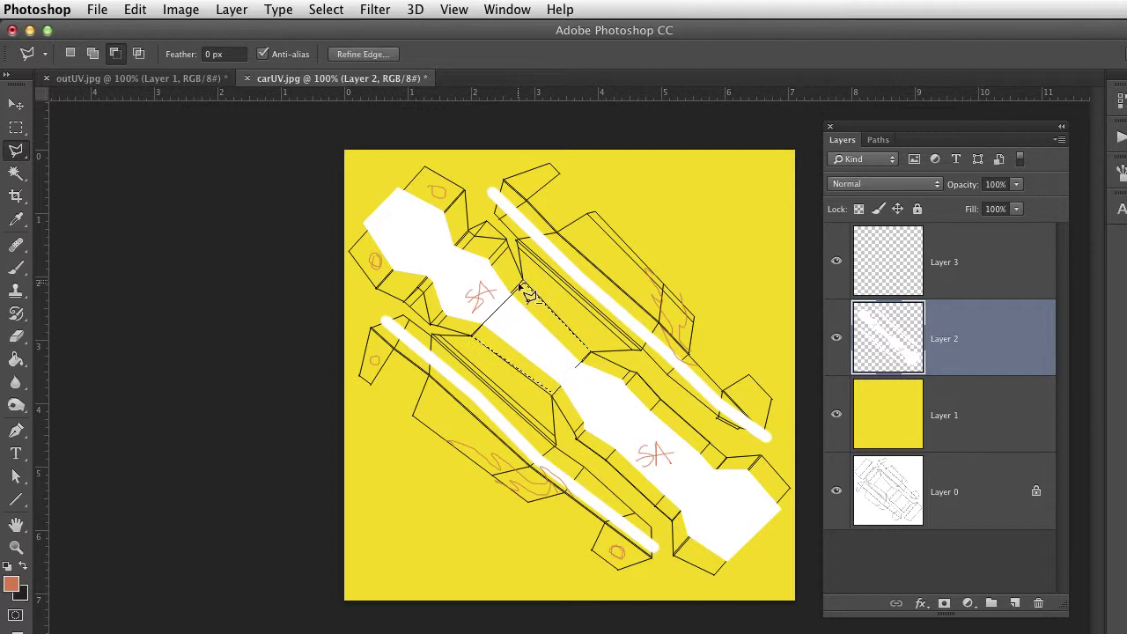
Darken the selected panel with the Burn tool on both the white stripe layer and the yellow layer, and clear the selection
click(15, 404)
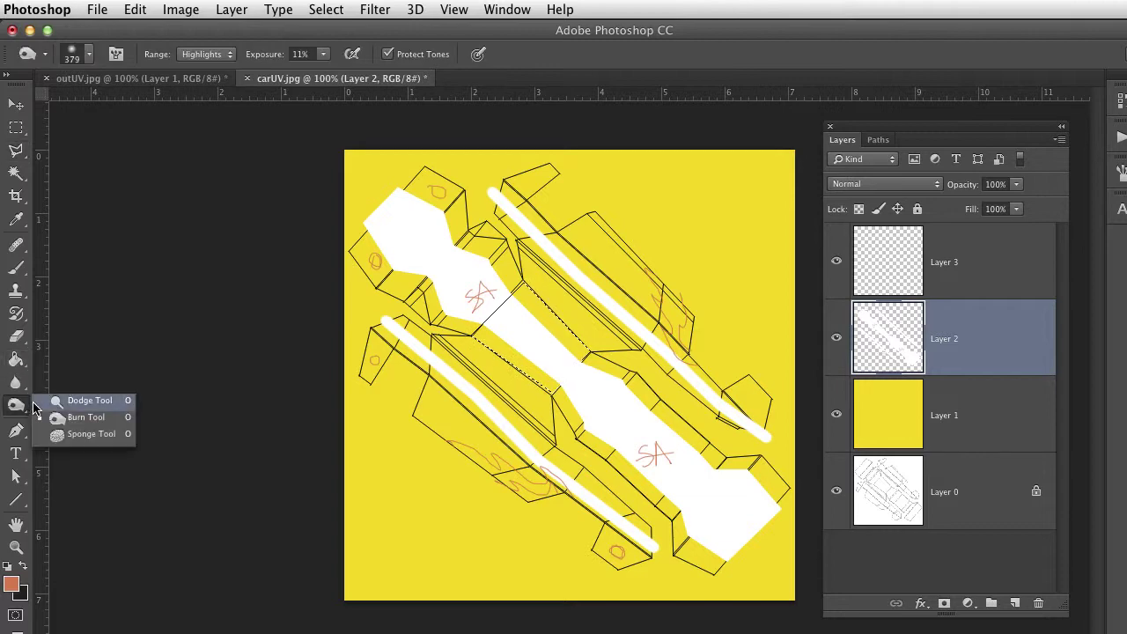
click(80, 416)
mouse_move(458, 378)
mouse_down()
mouse_move(541, 353)
mouse_move(519, 319)
mouse_move(544, 310)
mouse_up()
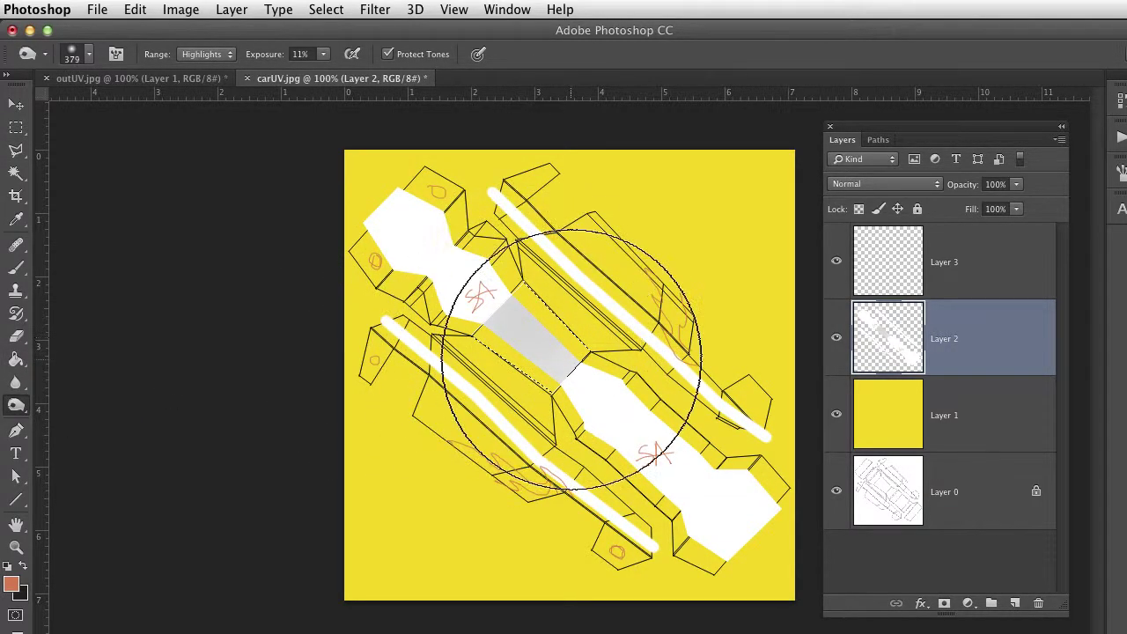
click(898, 431)
drag(622, 378, 563, 340)
key(super+d)
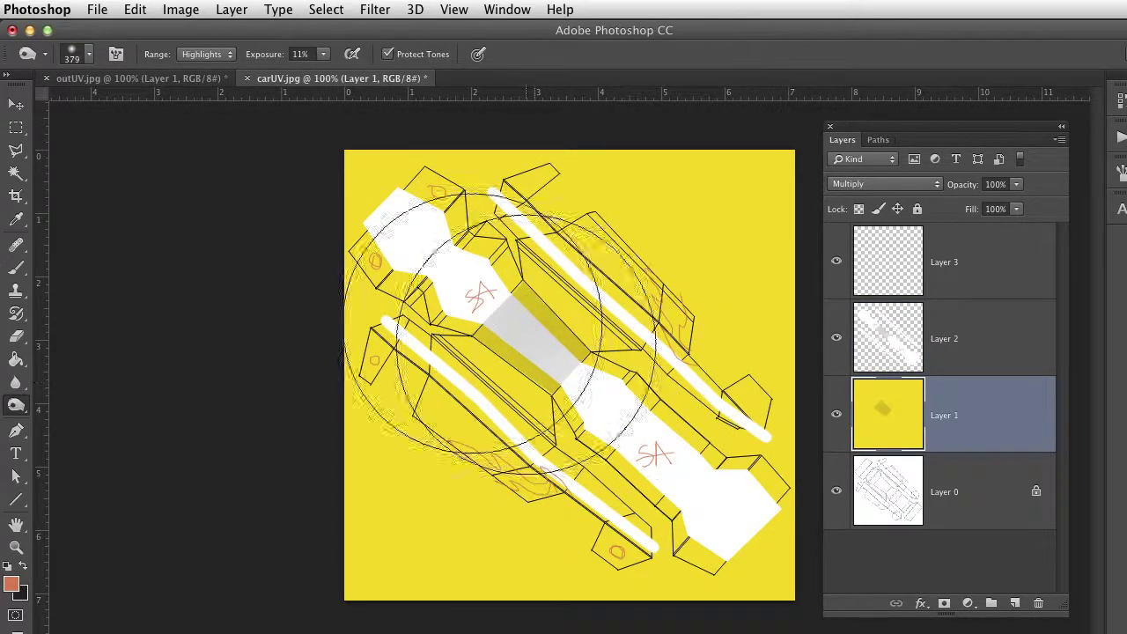
Select an L-shaped area across the lower-left side panels of the car layout with the Polygonal Lasso
click(17, 268)
click(16, 151)
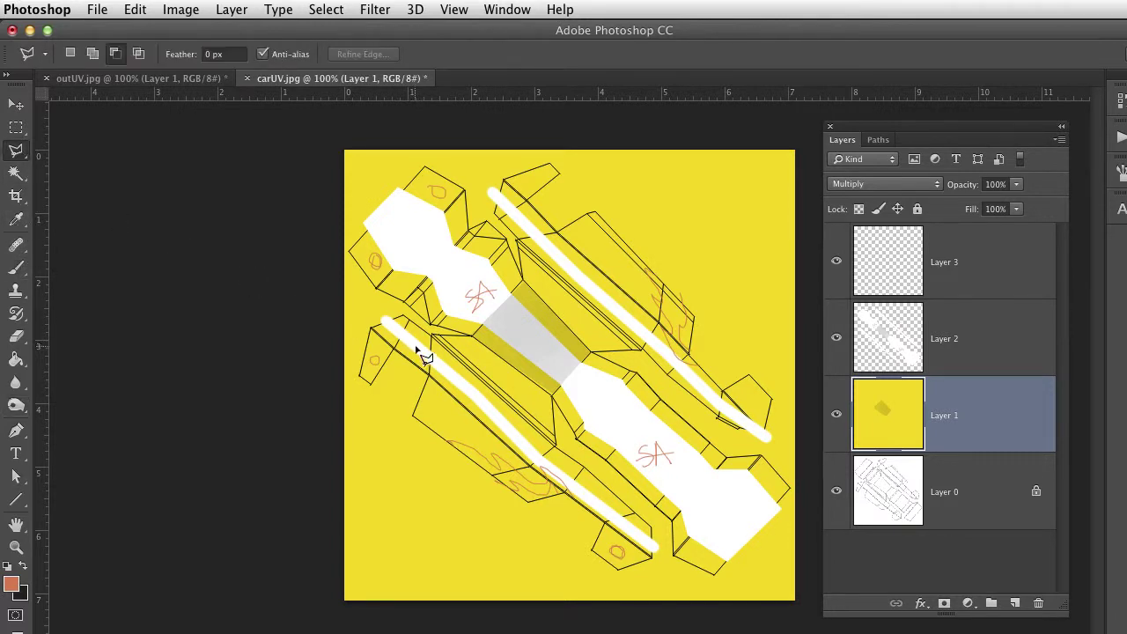
click(450, 346)
click(447, 452)
click(576, 434)
click(554, 420)
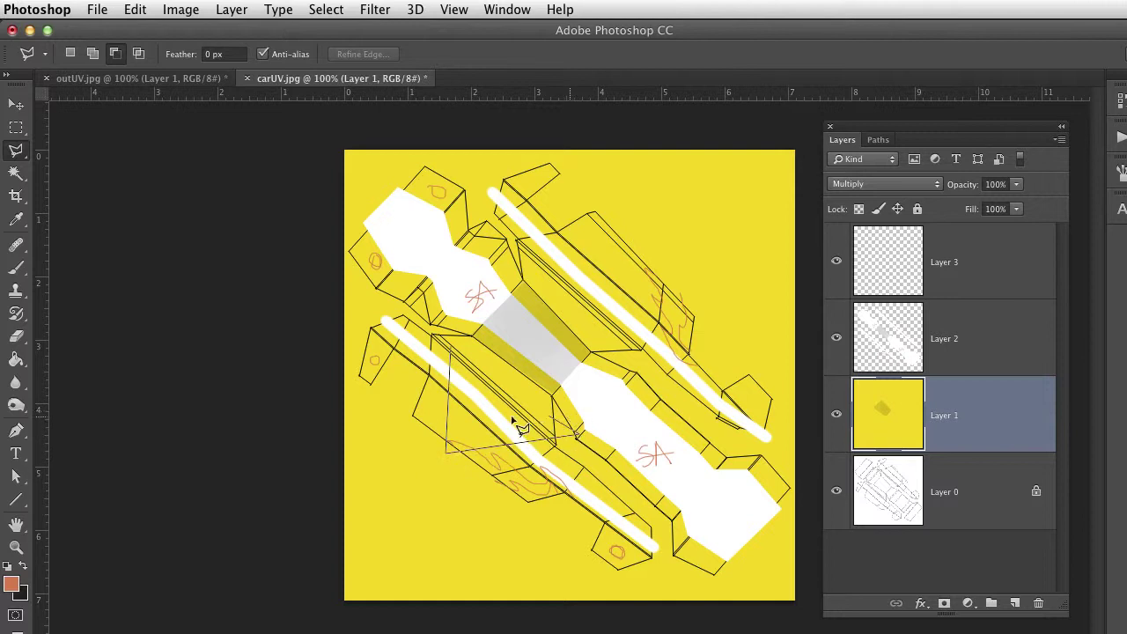
click(465, 423)
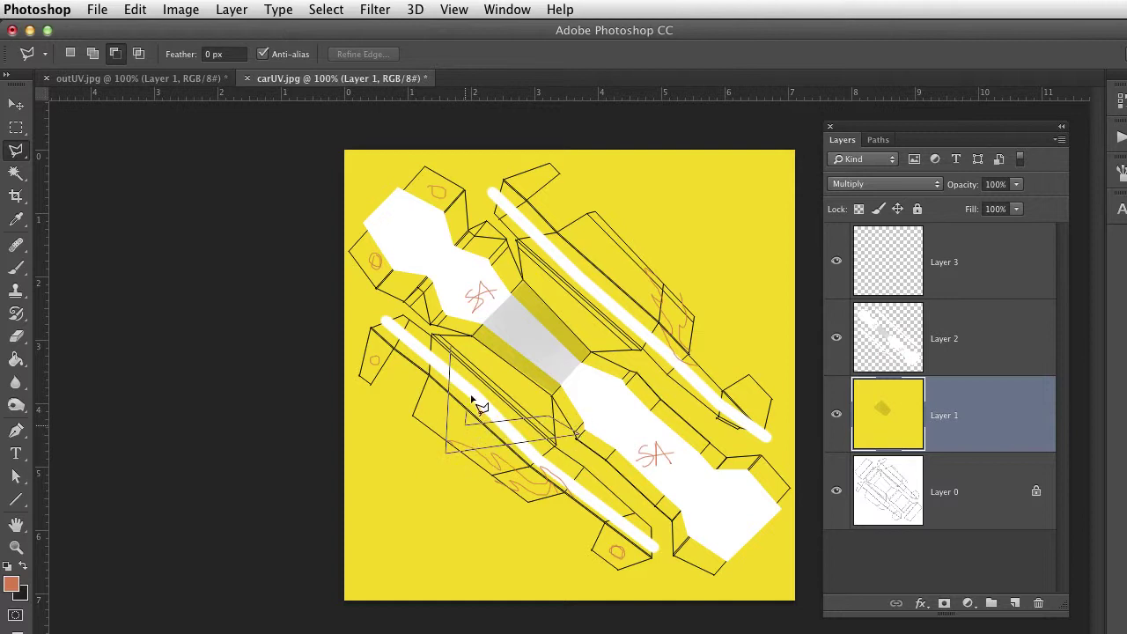
click(451, 347)
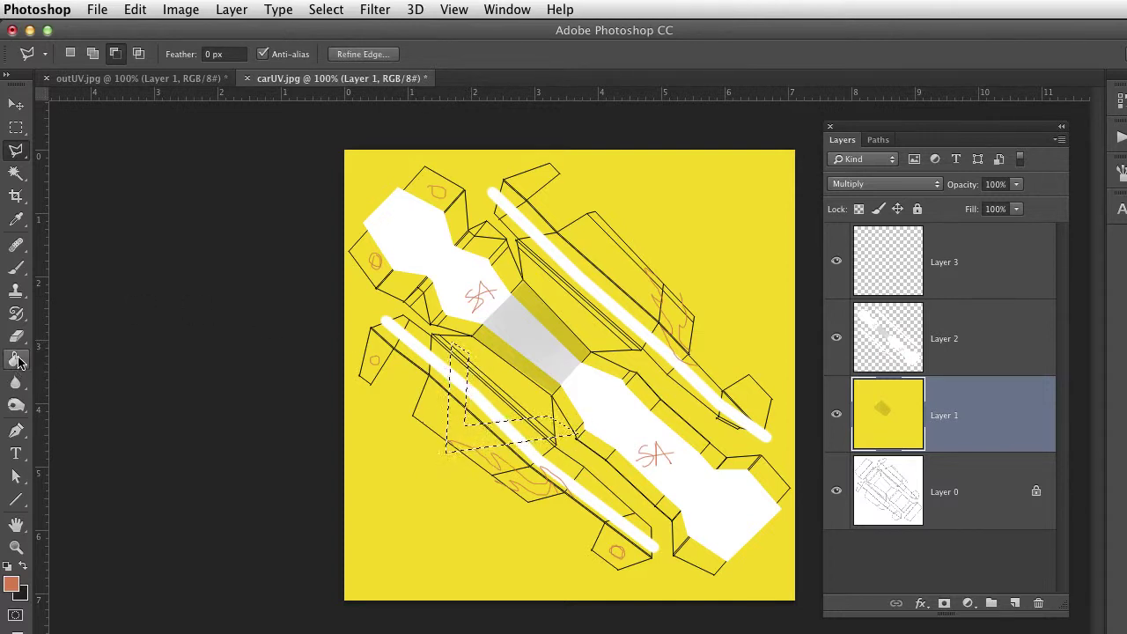
Darken the L-shaped selection on the yellow layer with the Burn tool and clear the selection
click(15, 382)
click(15, 404)
mouse_move(378, 465)
mouse_down()
mouse_move(503, 414)
mouse_move(453, 403)
mouse_move(619, 390)
mouse_up()
key(ctrl+d)
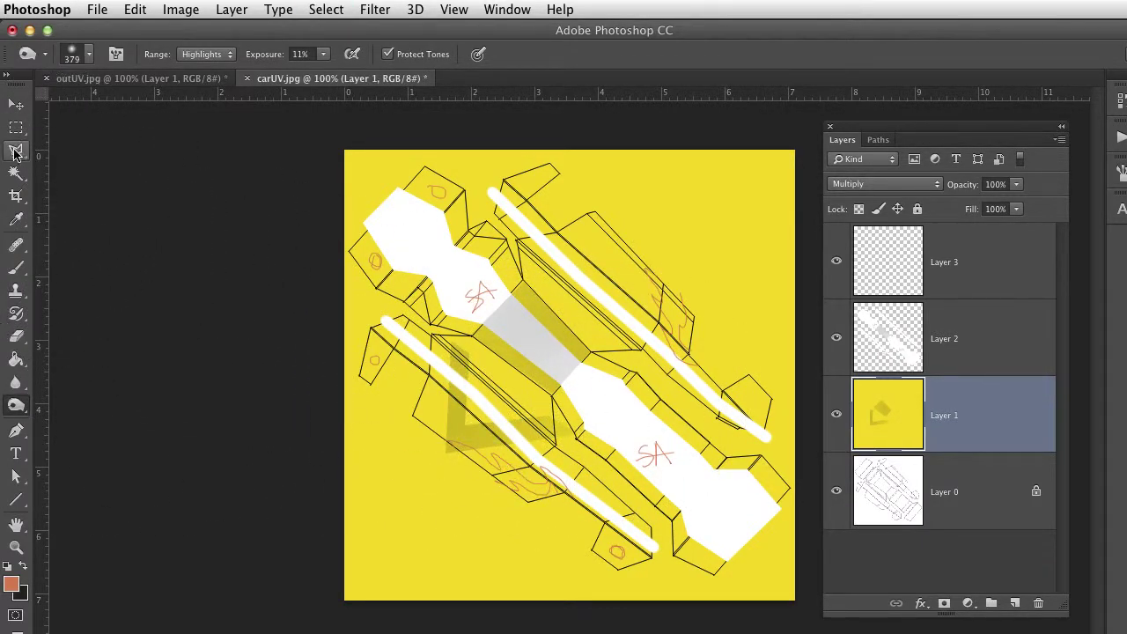
Outline a wide angular zigzag band with the Polygonal Lasso, running from the layout's upper-left end across the body to its lower-right end
click(16, 151)
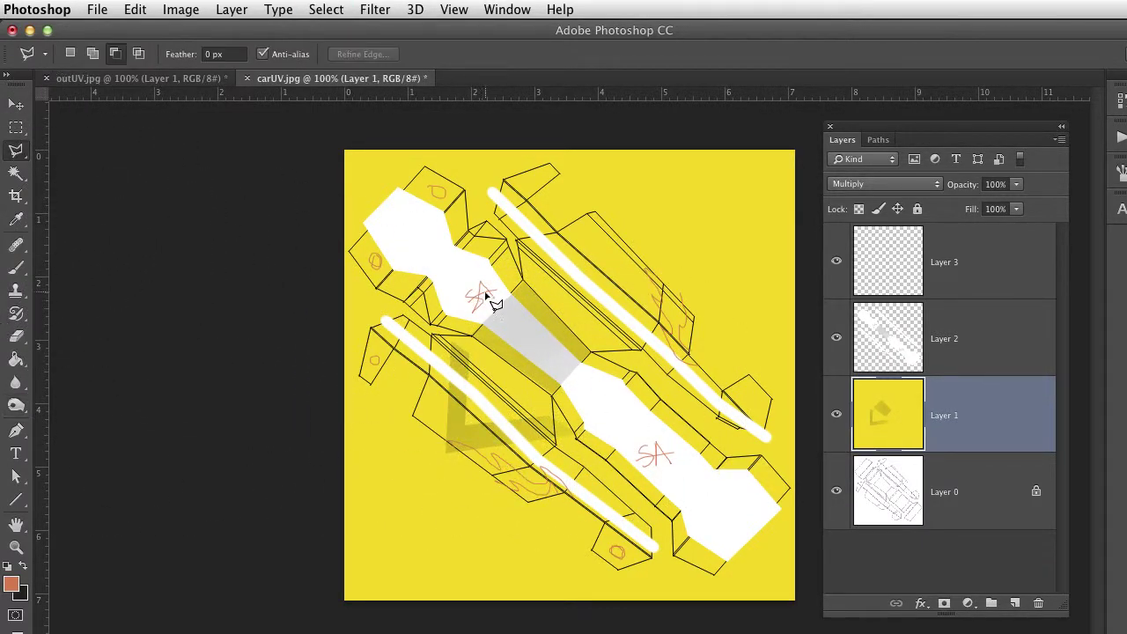
click(408, 170)
click(430, 283)
click(578, 279)
click(598, 213)
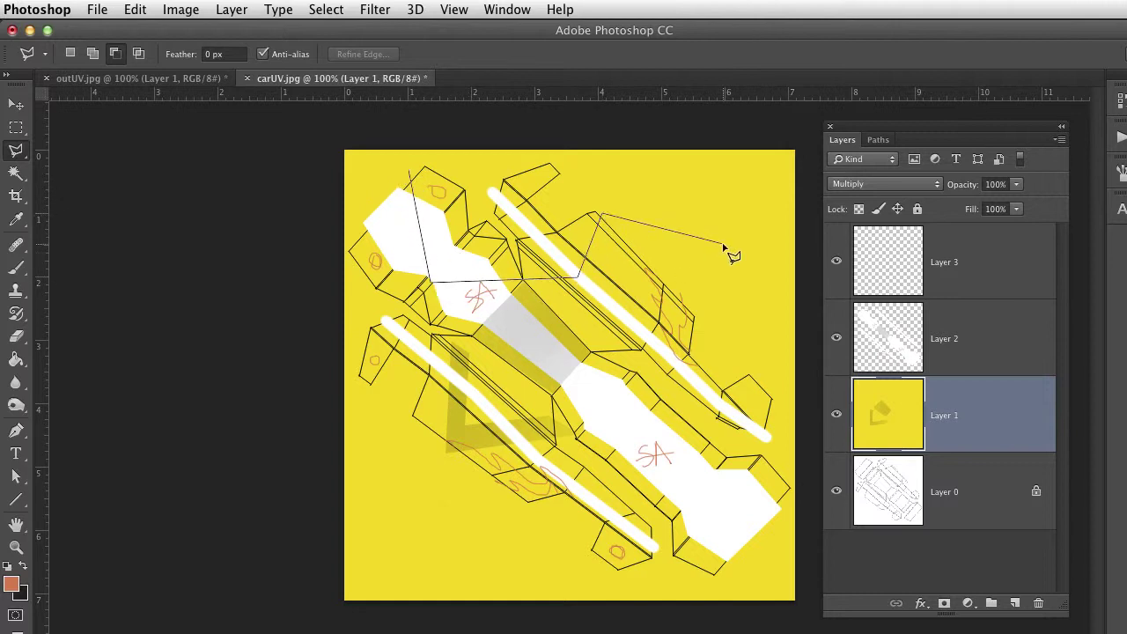
click(721, 243)
click(689, 324)
click(656, 444)
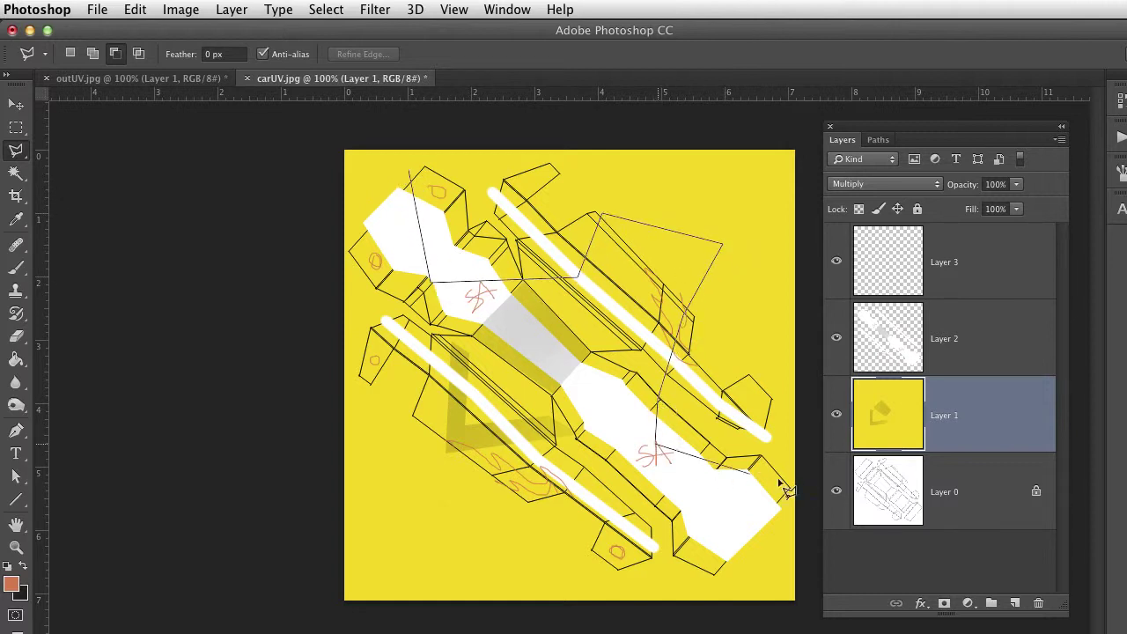
click(798, 483)
click(790, 509)
click(634, 483)
click(627, 393)
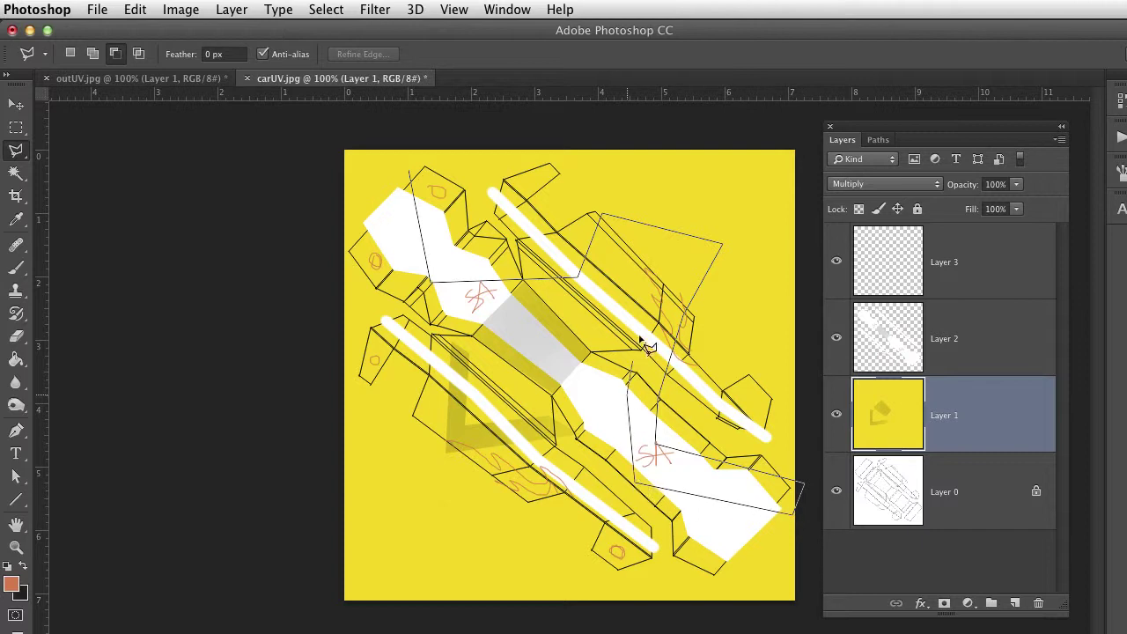
click(652, 278)
click(577, 319)
click(407, 302)
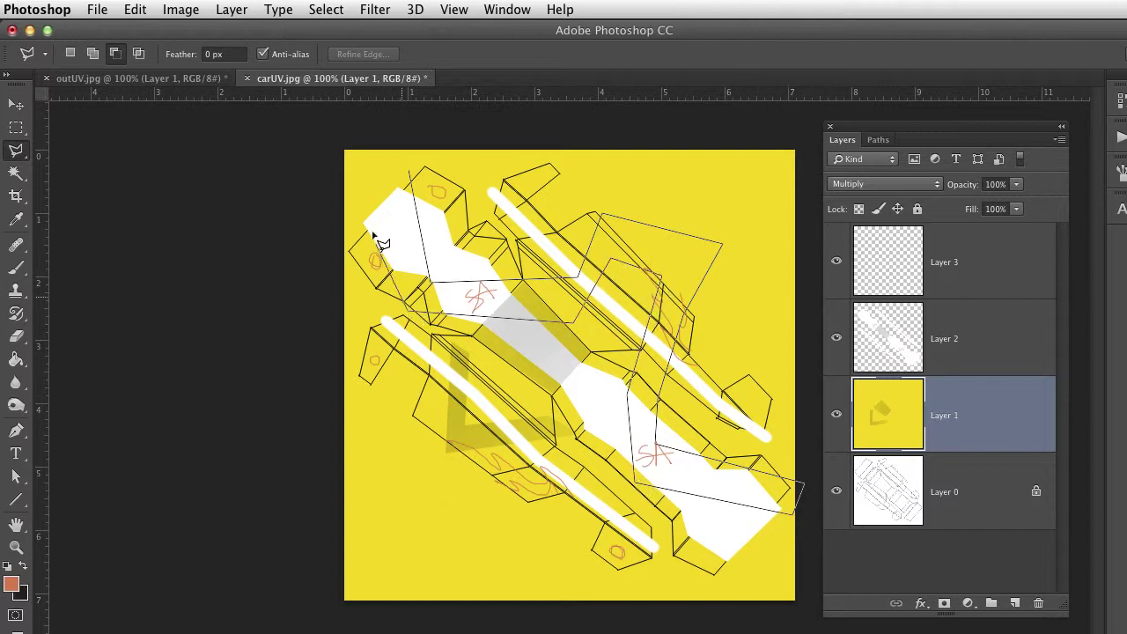
click(383, 176)
click(406, 173)
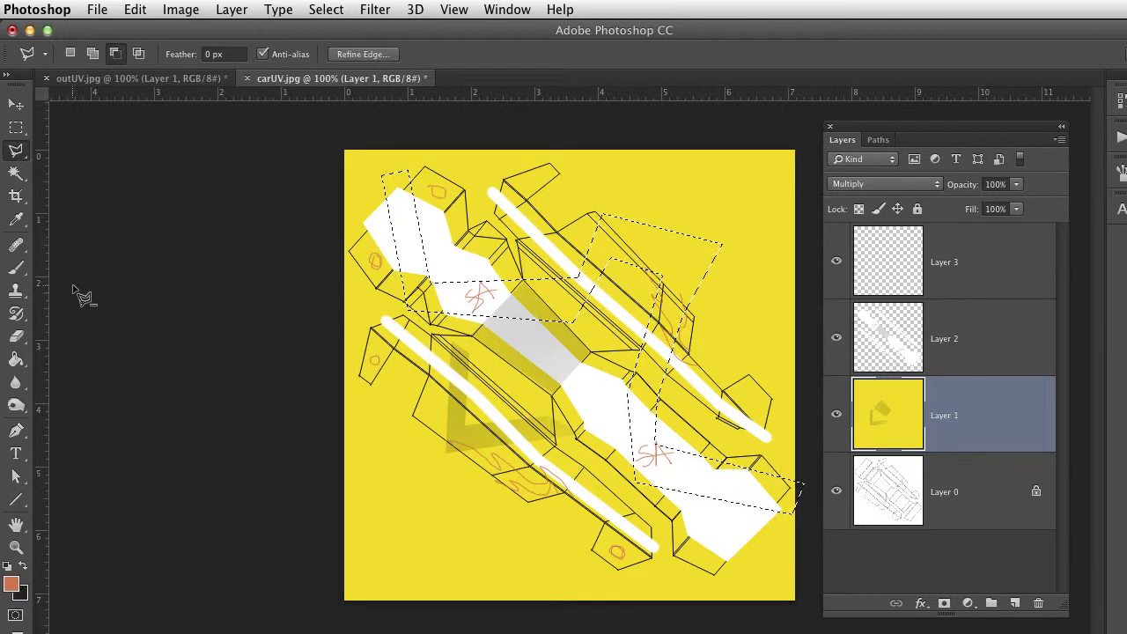
Darken the zigzag selection with the Burn tool on both the yellow layer and the white stripe layer, and clear the selection
click(16, 404)
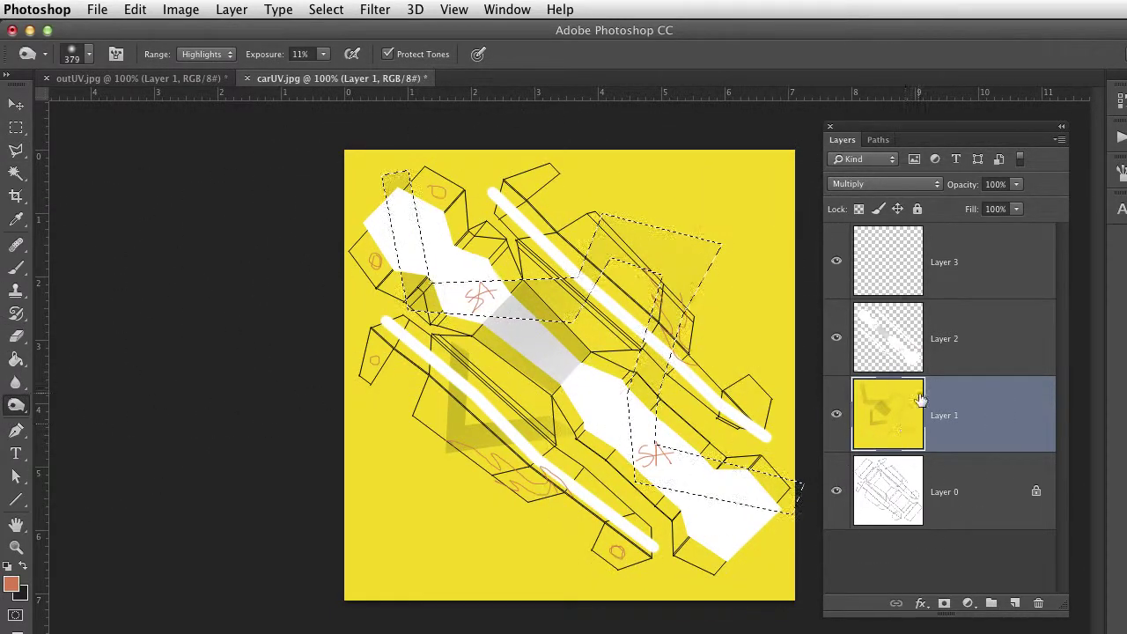
click(907, 342)
mouse_move(577, 303)
mouse_down()
mouse_move(412, 255)
mouse_move(575, 340)
mouse_move(660, 480)
mouse_move(723, 446)
mouse_move(676, 371)
mouse_move(597, 282)
mouse_move(497, 278)
mouse_move(497, 291)
mouse_move(644, 375)
mouse_move(624, 307)
mouse_move(588, 473)
mouse_move(631, 278)
mouse_up()
click(907, 415)
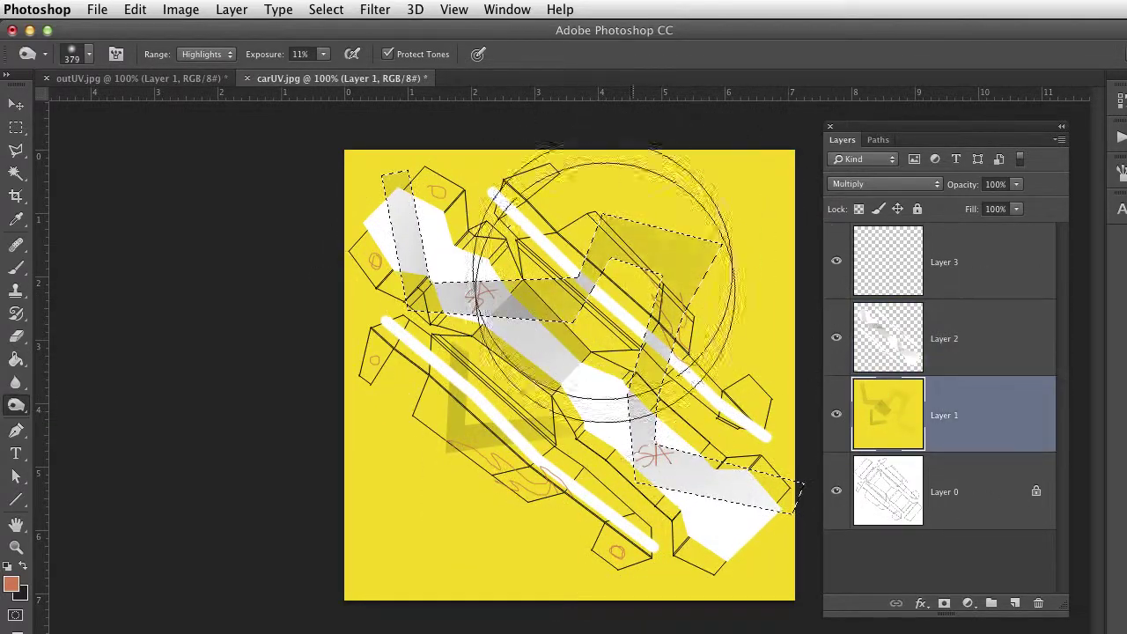
key(super+d)
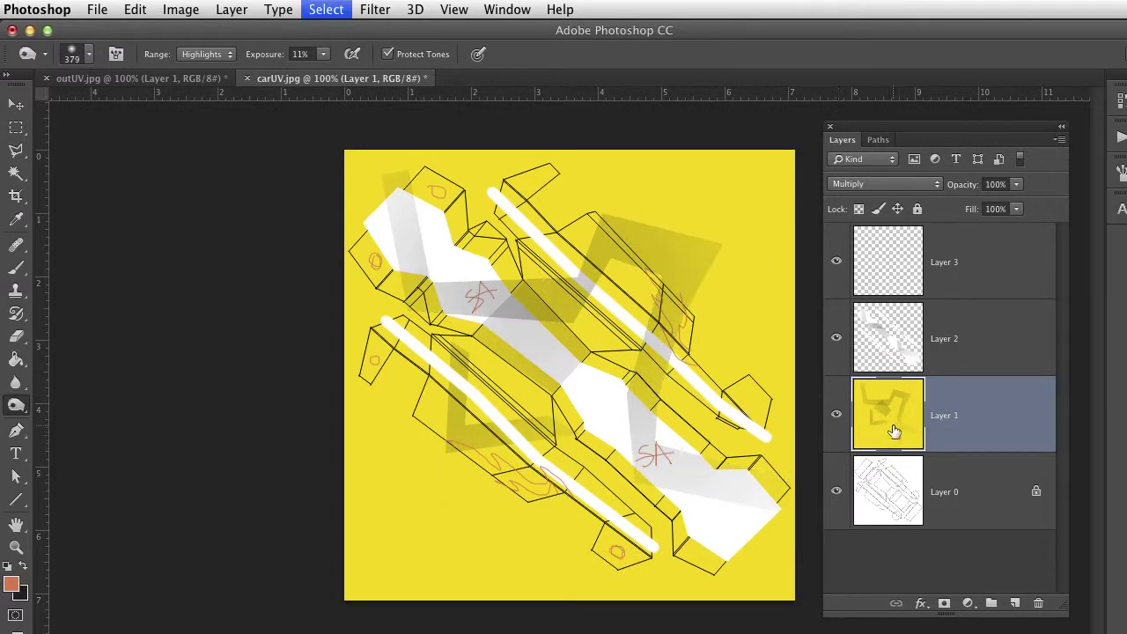
Compare the artwork with and without the UV layout, and leave the UV layout layer (Layer 0) hidden
click(837, 492)
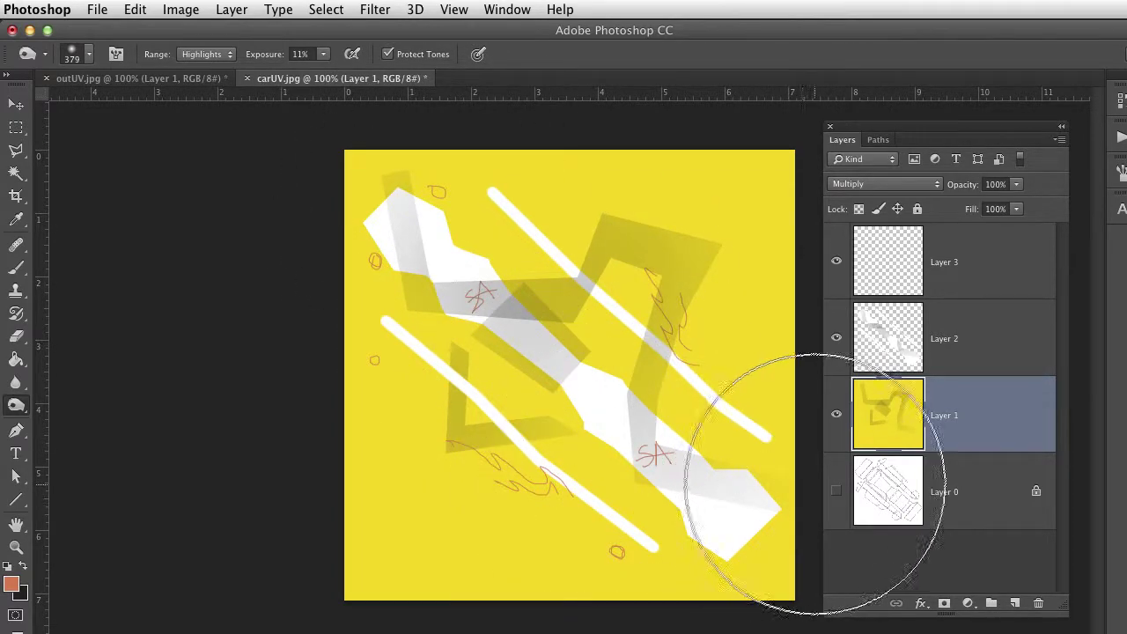
click(836, 492)
click(836, 493)
click(836, 493)
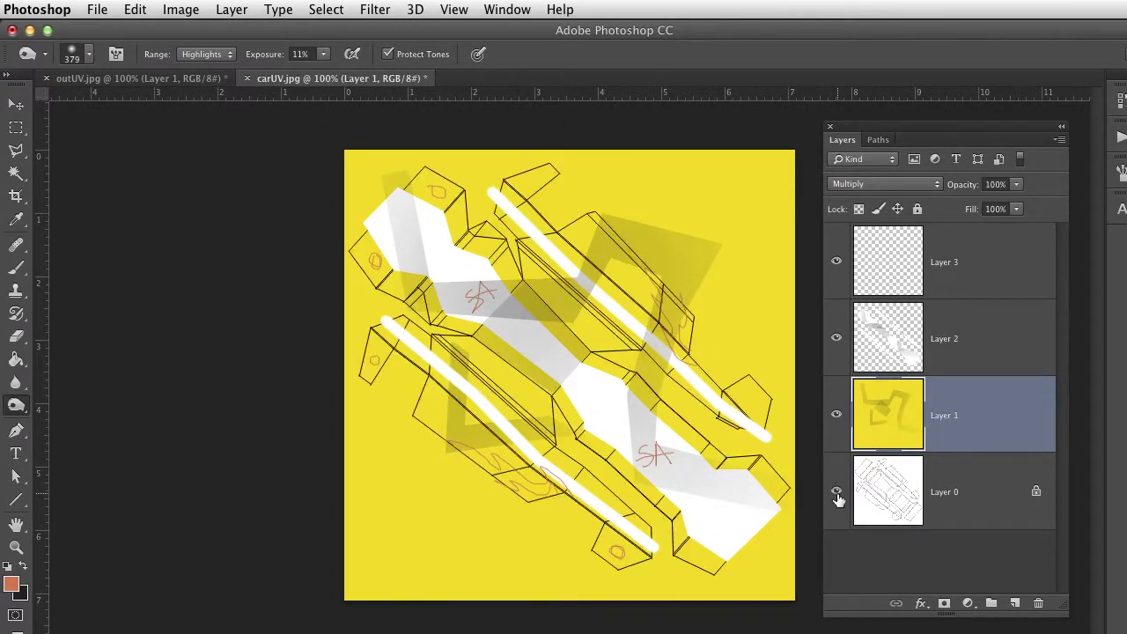
click(836, 493)
click(836, 493)
click(837, 493)
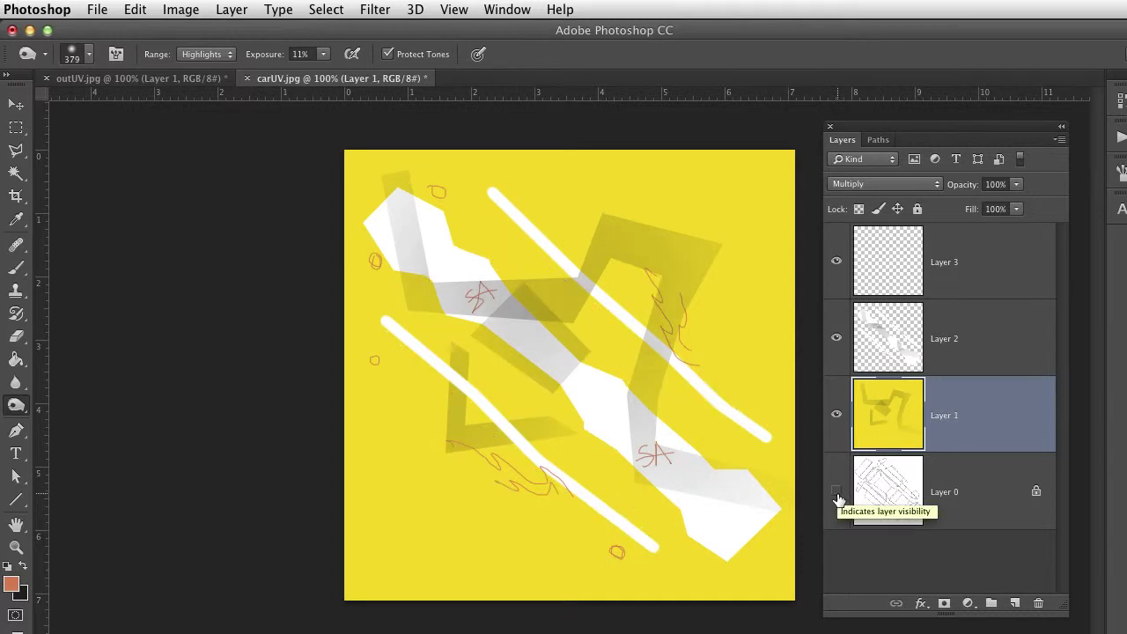
click(836, 493)
click(836, 493)
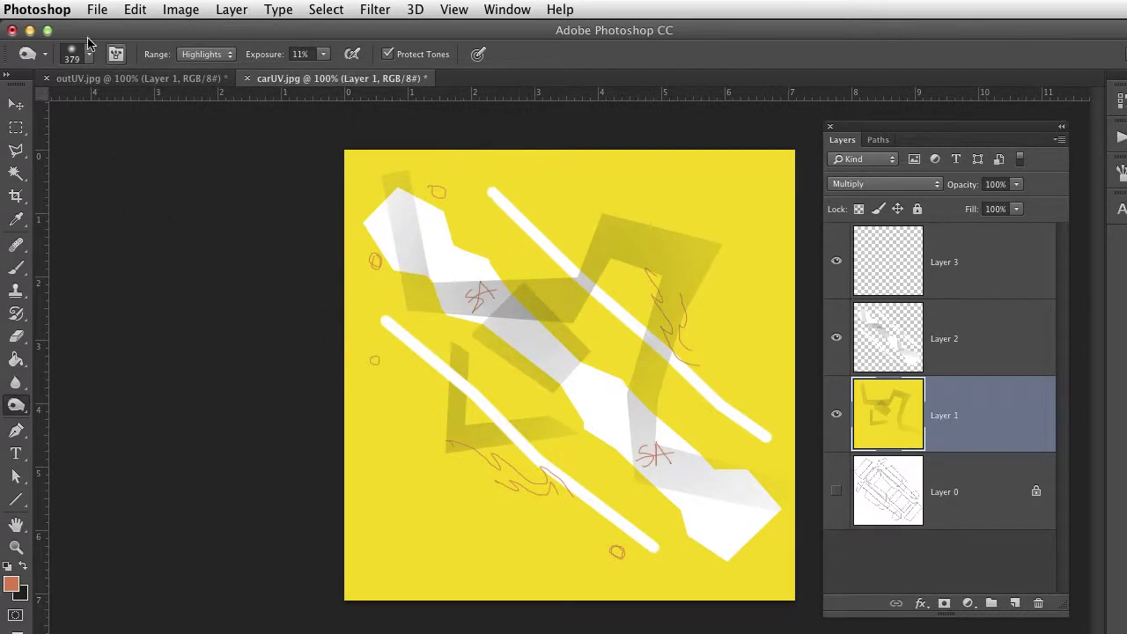
Save the image for the web as a JPEG in the sourceimages folder, adding "texture" to the file name carUV
click(97, 10)
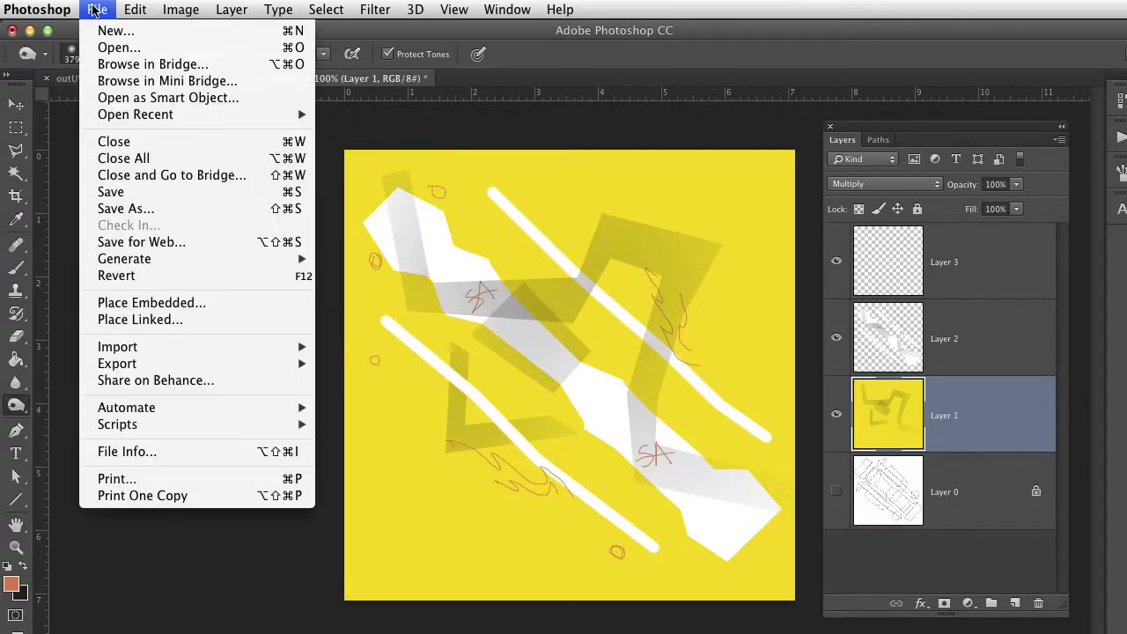
click(138, 247)
key(Return)
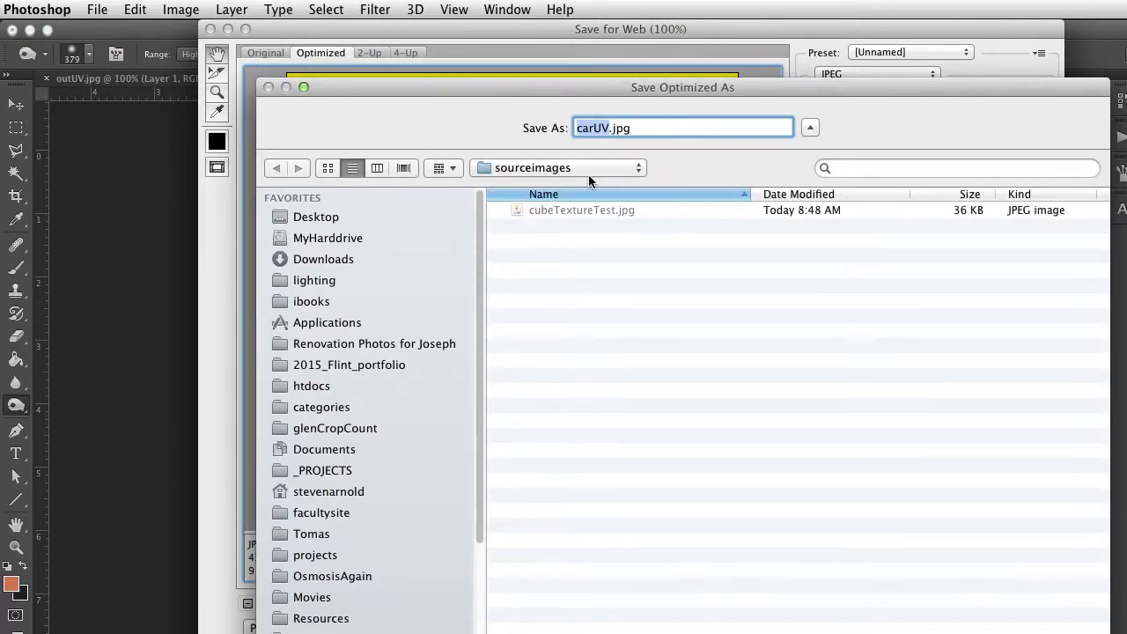
click(608, 130)
text(texture)
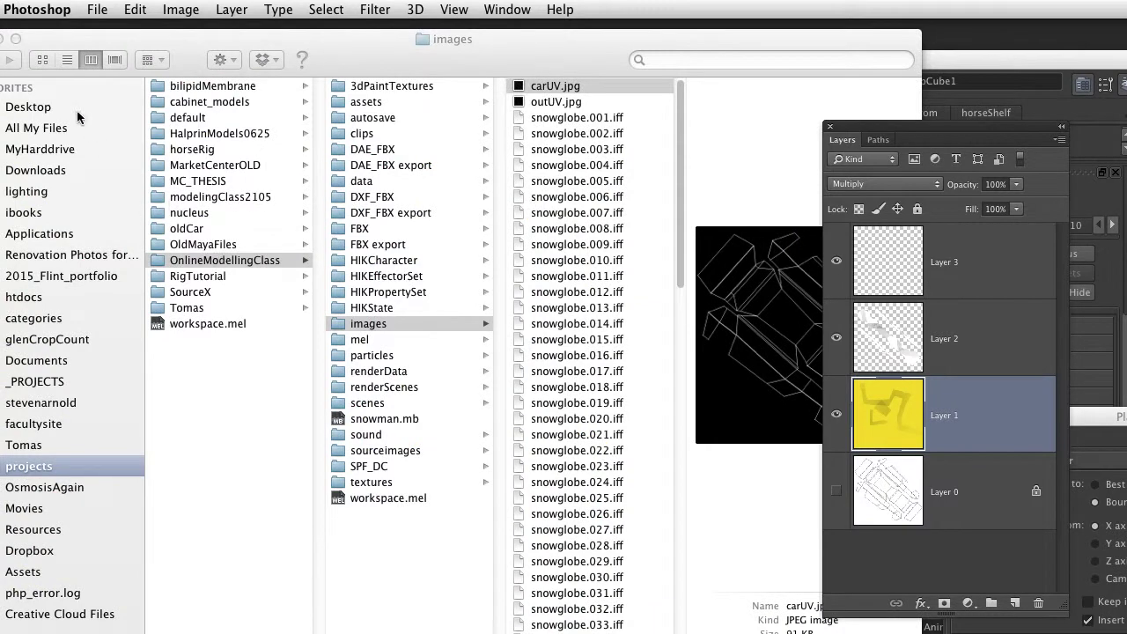
Switch to Maya, close the projection options window and select the checkered car model
click(5, 39)
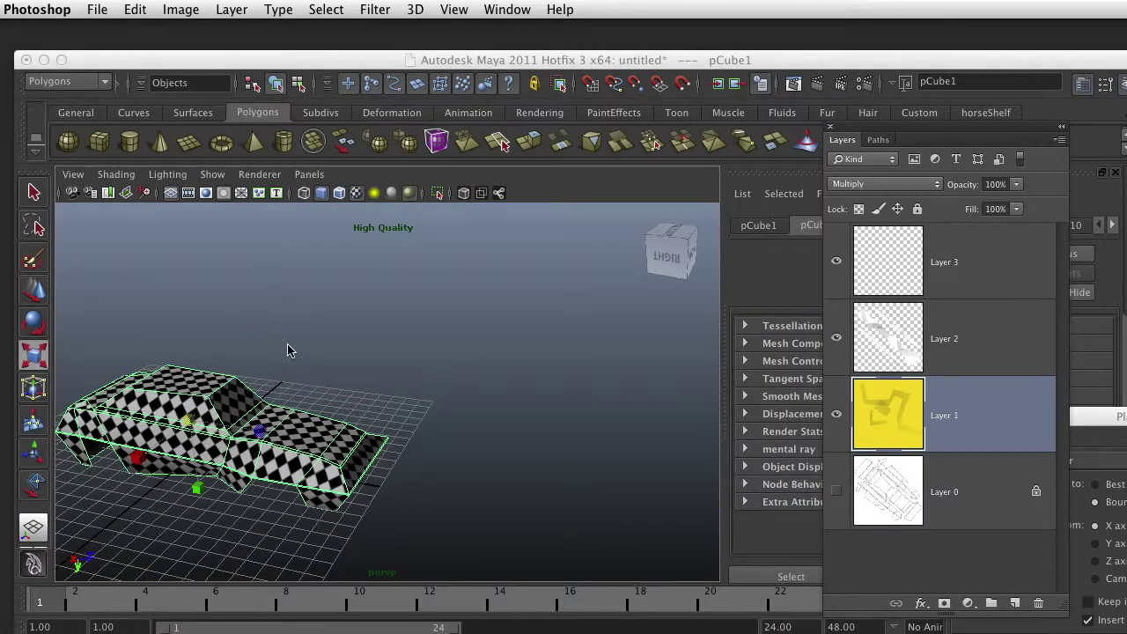
click(544, 425)
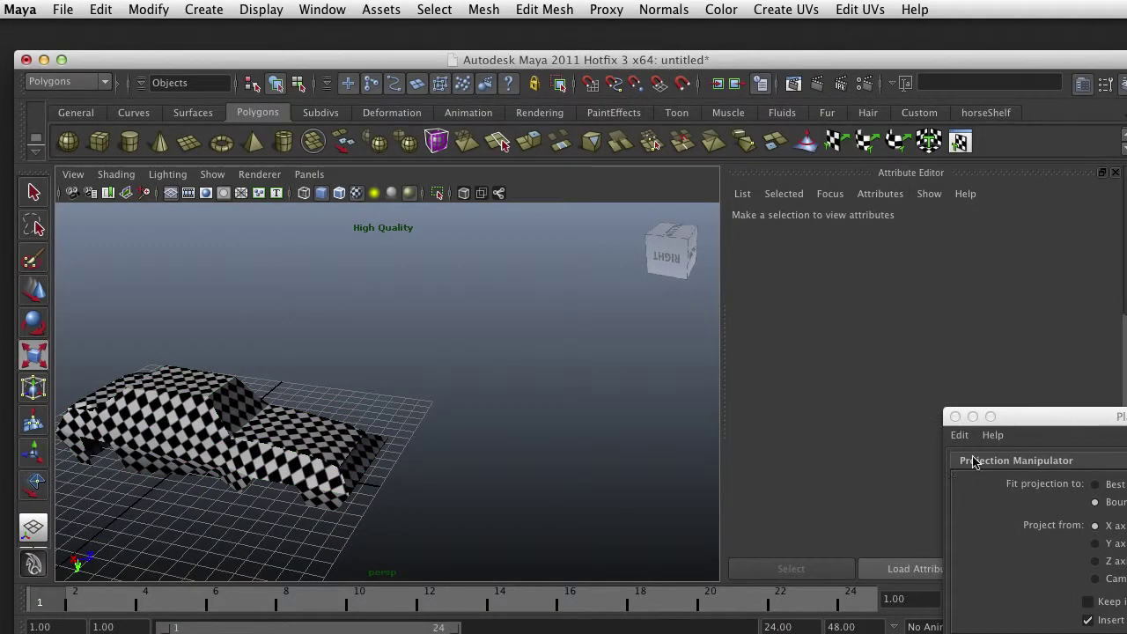
click(955, 417)
click(208, 392)
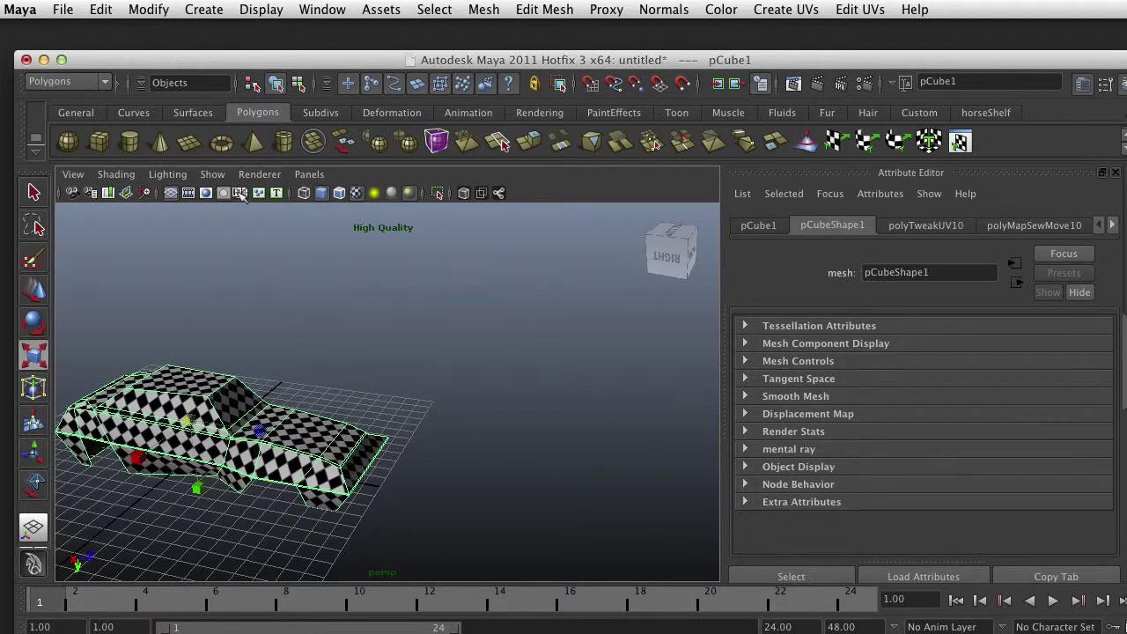
Open the Hypershade and place its window so that all the materials are in view
click(222, 10)
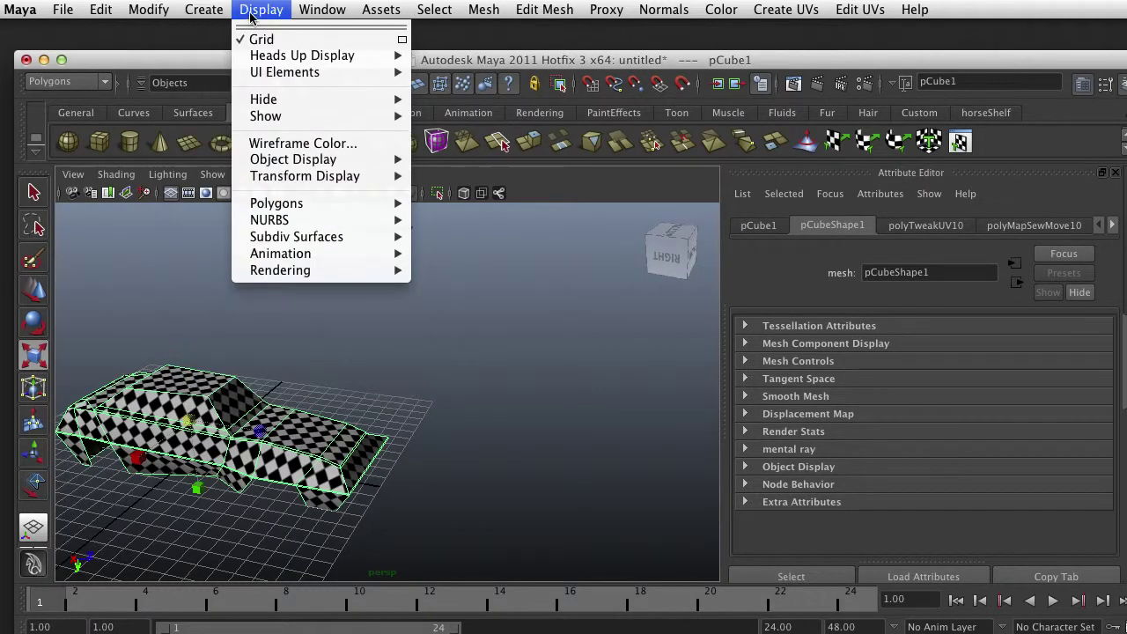
mouse_move(320, 10)
mouse_move(322, 56)
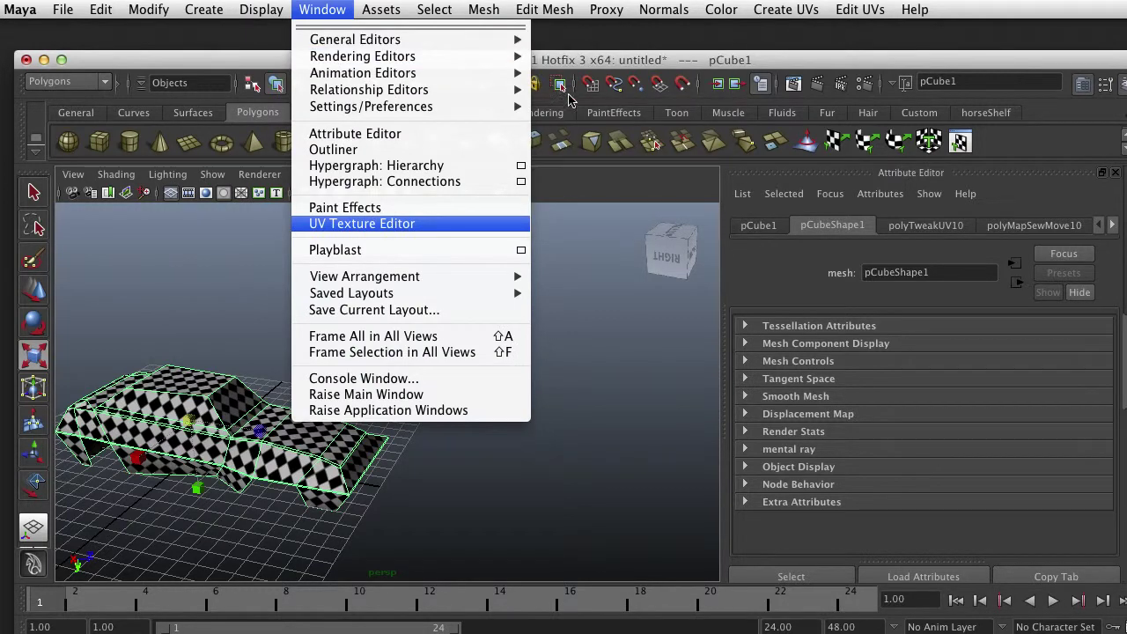
mouse_move(502, 40)
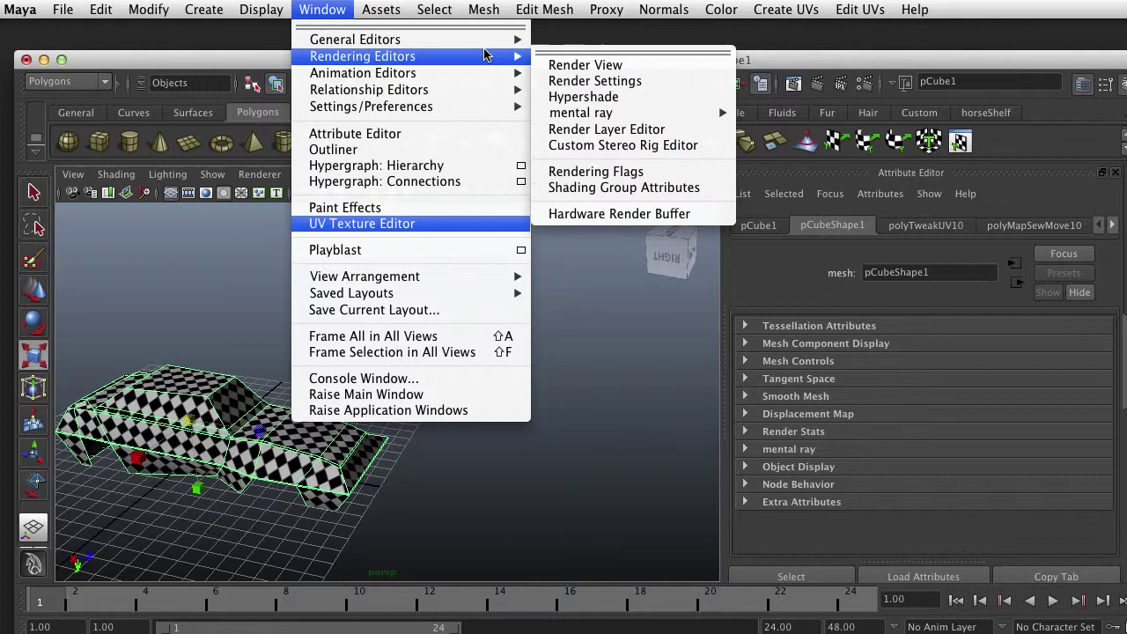
click(583, 97)
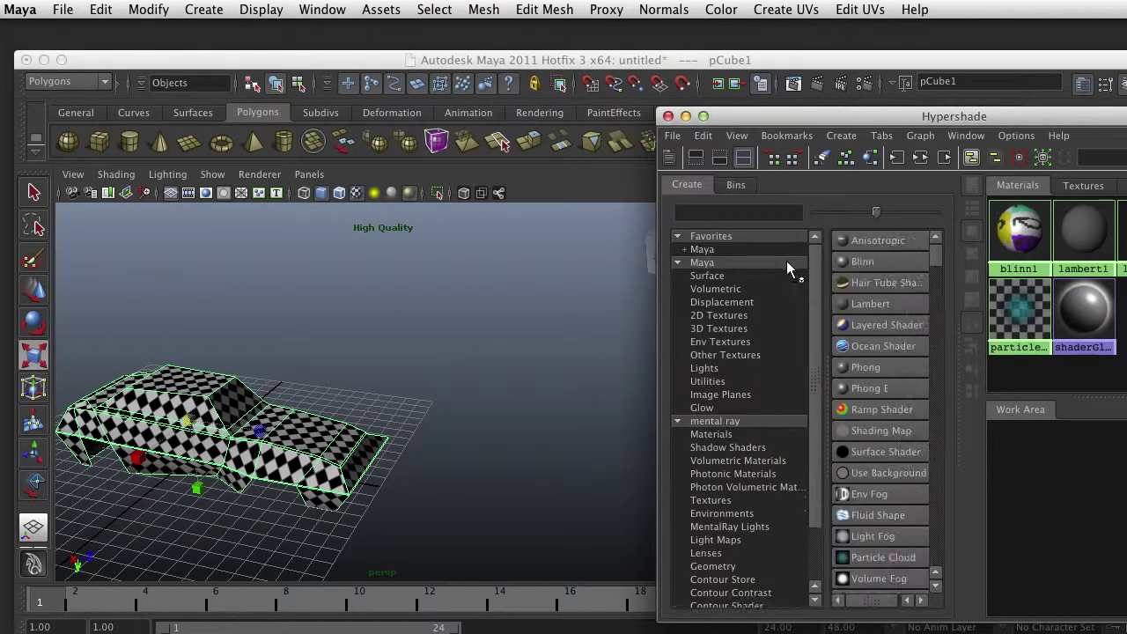
drag(847, 117, 677, 115)
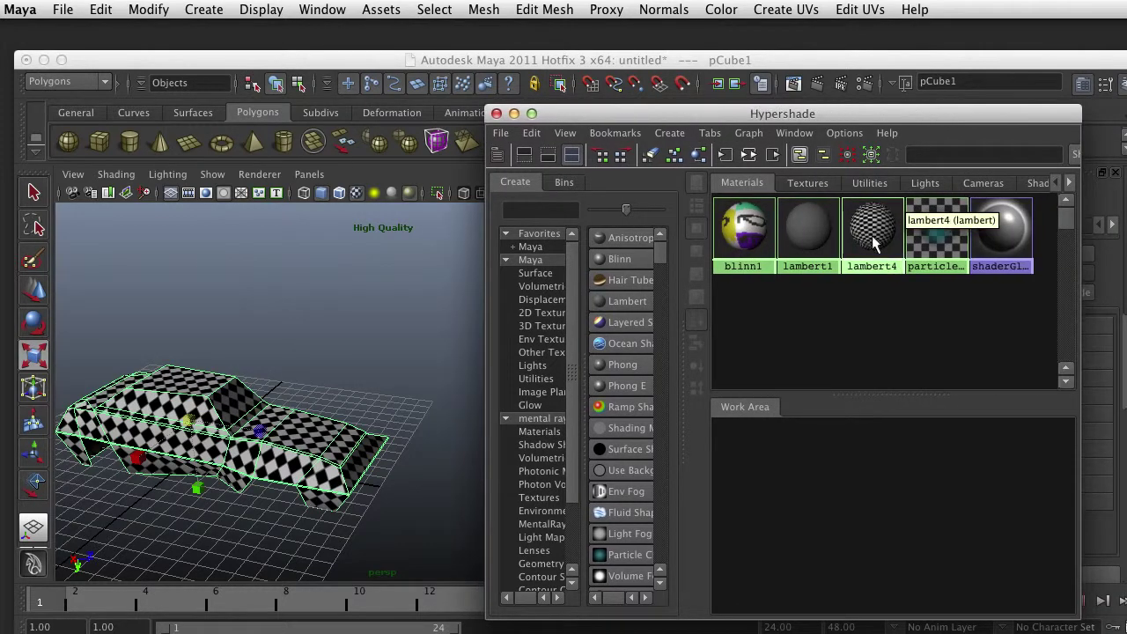
Select the checkered lambert4 material and inspect the attributes of the checker texture feeding its color
click(873, 245)
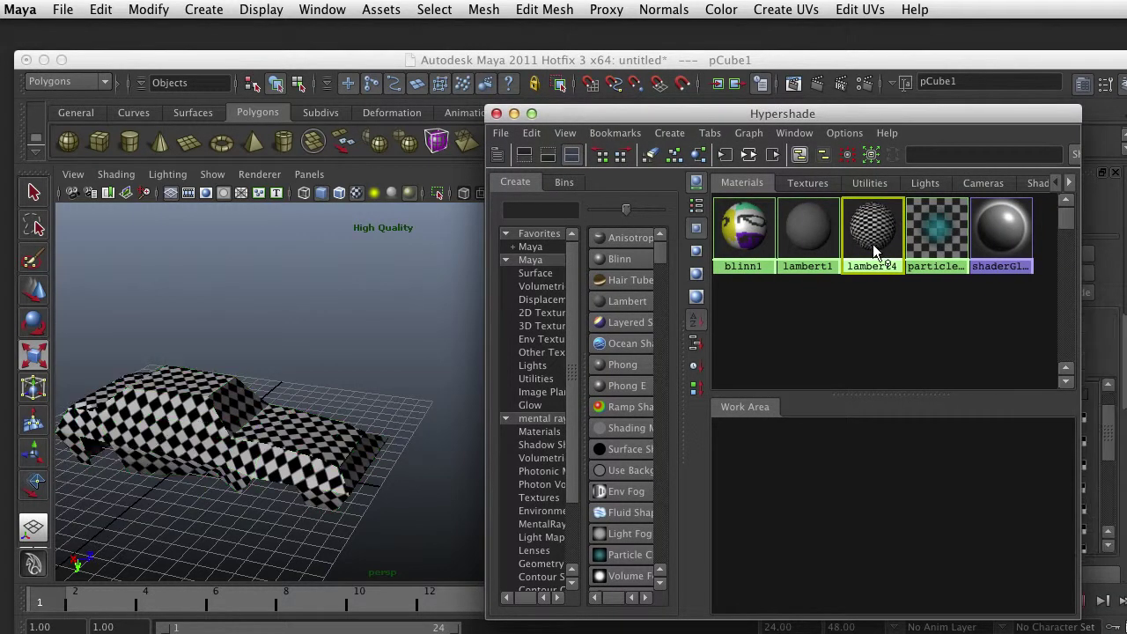
drag(841, 114, 1020, 633)
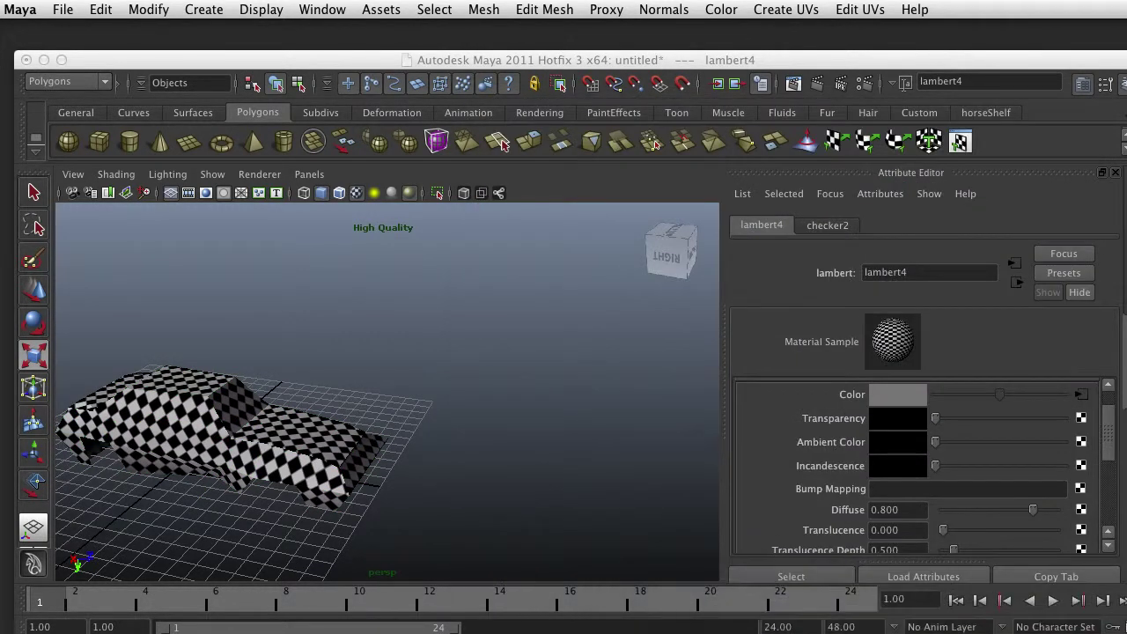
click(1082, 396)
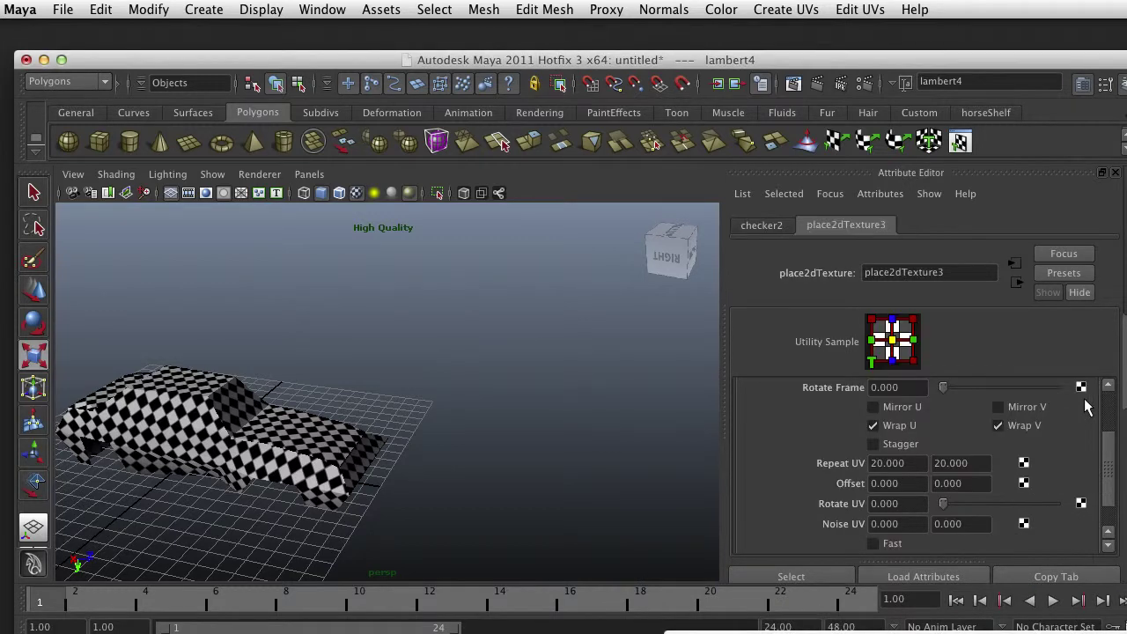
click(758, 225)
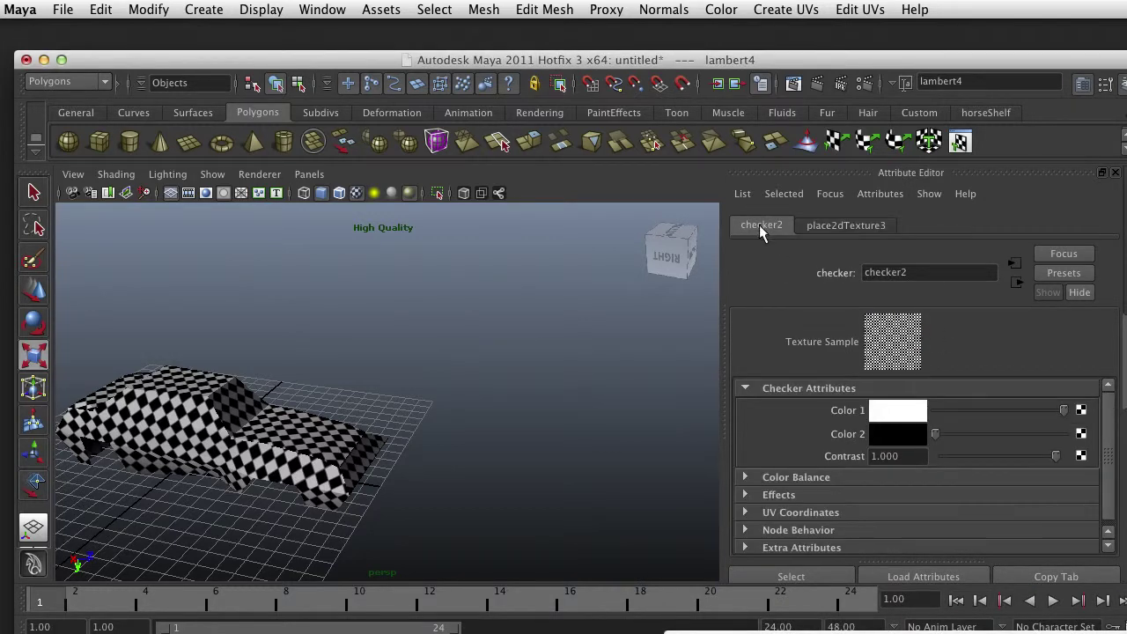
Put lambert4 in the Hypershade work area, graph its input and output connections, and select the checker2 node
drag(868, 632, 360, 92)
drag(552, 217, 556, 451)
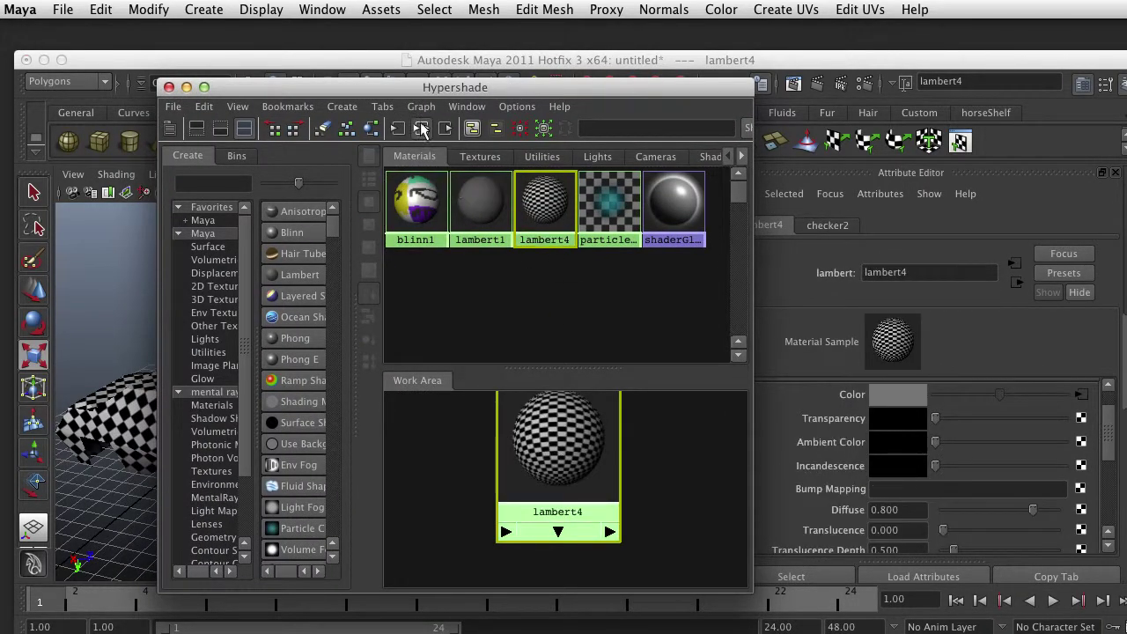
click(421, 128)
click(523, 444)
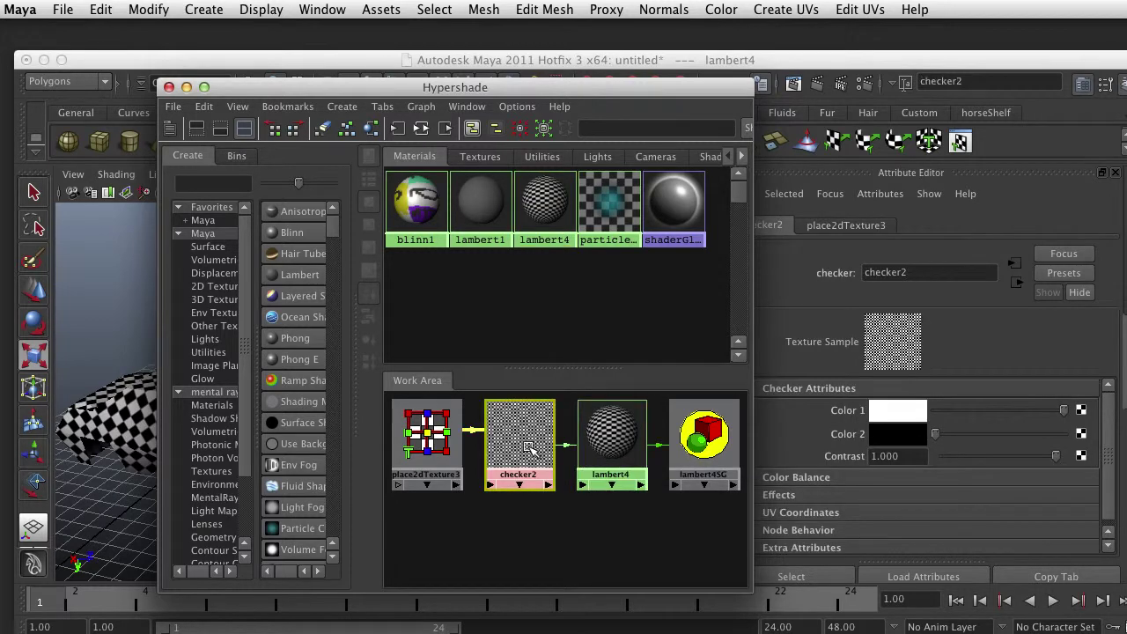
Delete the checker2 texture and its place2dTexture3 node from the lambert4 shading network
key(Delete)
click(453, 456)
key(Delete)
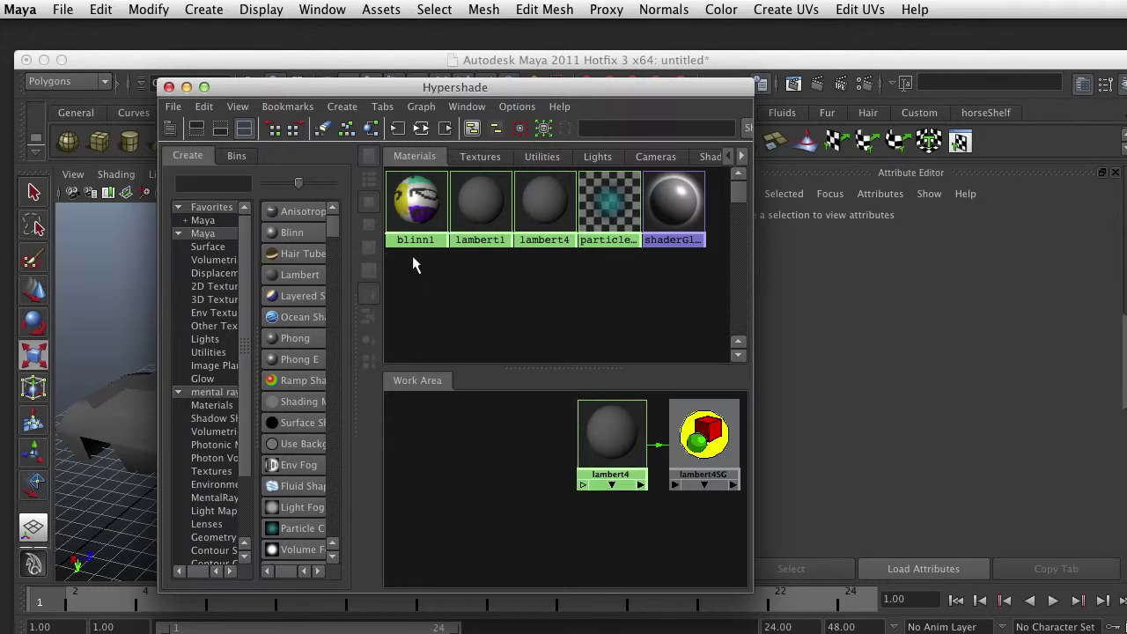
Create a File texture and connect it to the color of the lambert4 material
scroll(289, 323, down, 3)
scroll(293, 335, down, 3)
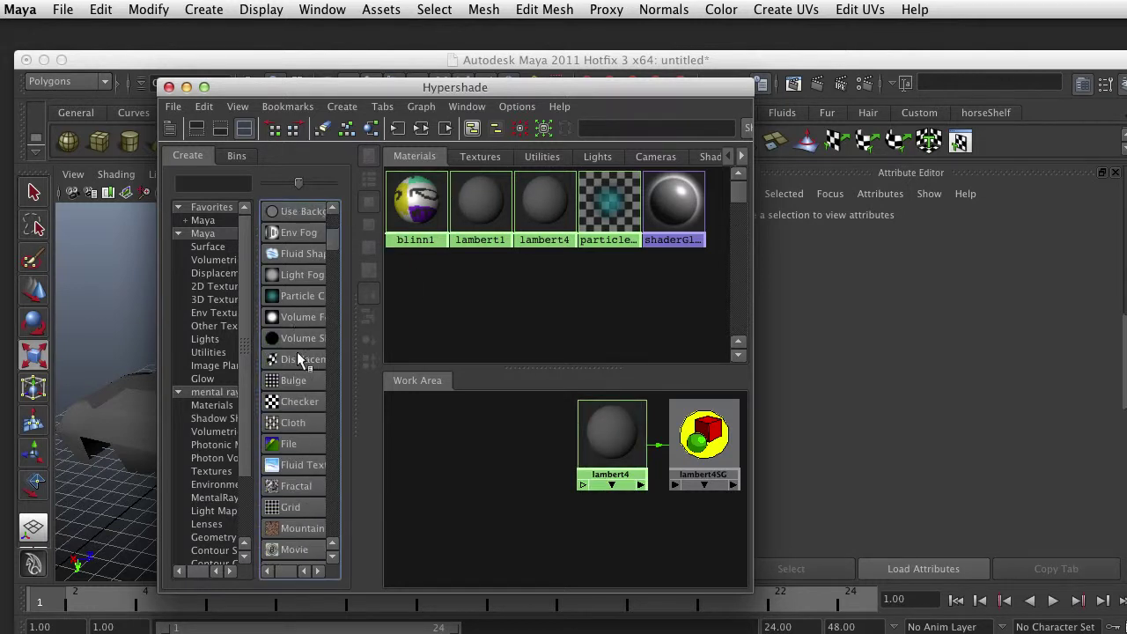
drag(272, 401, 614, 435)
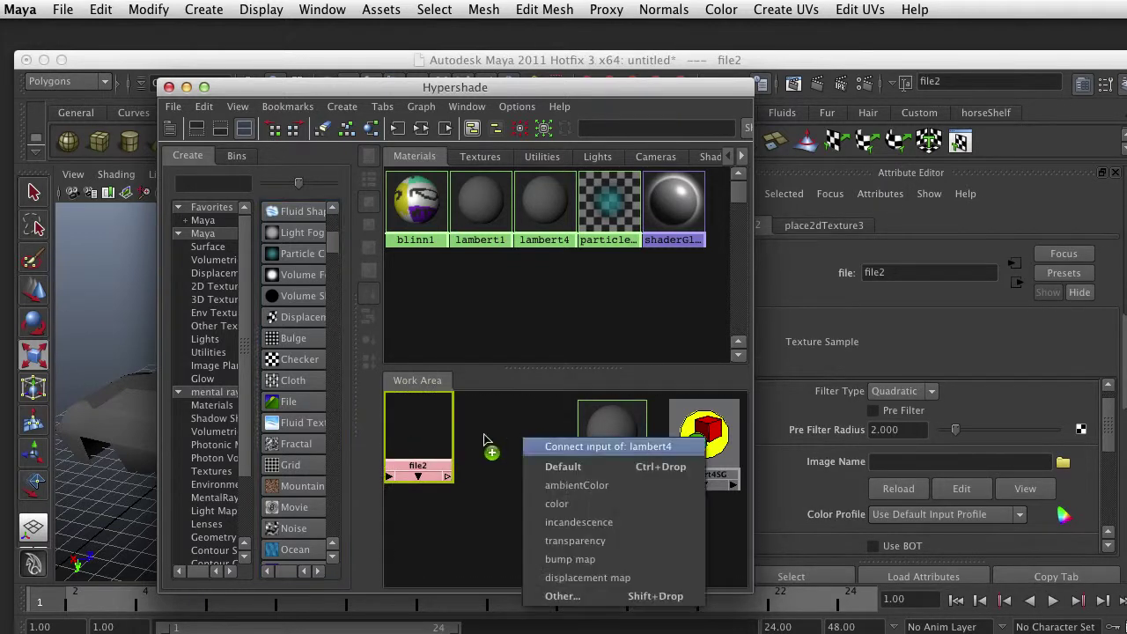
click(568, 474)
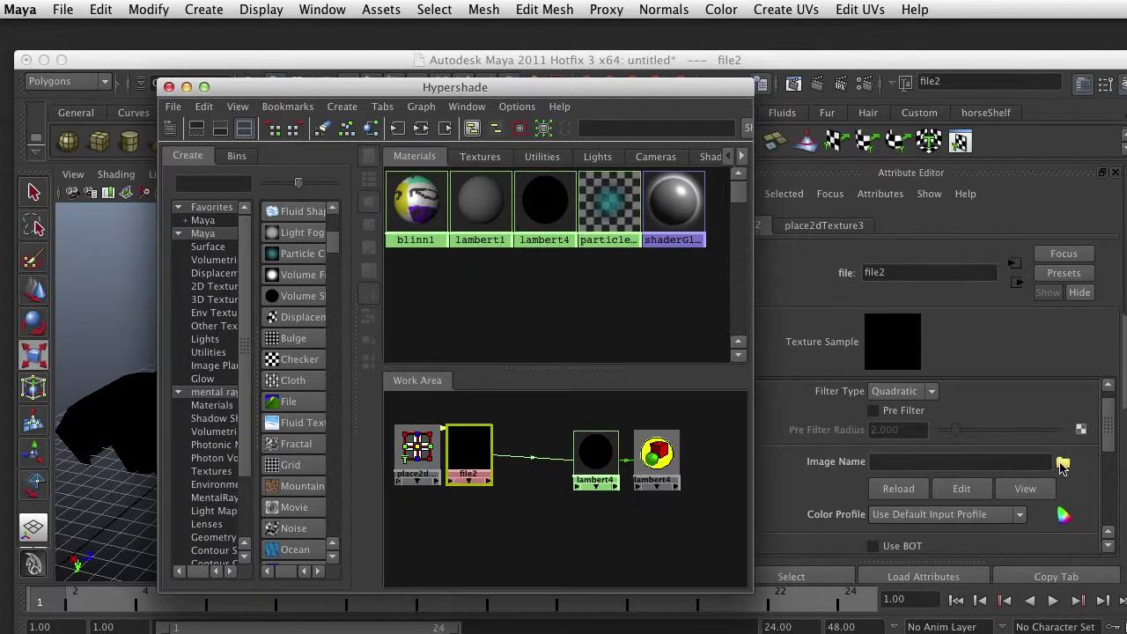
Load catexture.jpg from the project's sourceimages folder as the file texture's image
click(1061, 461)
click(299, 146)
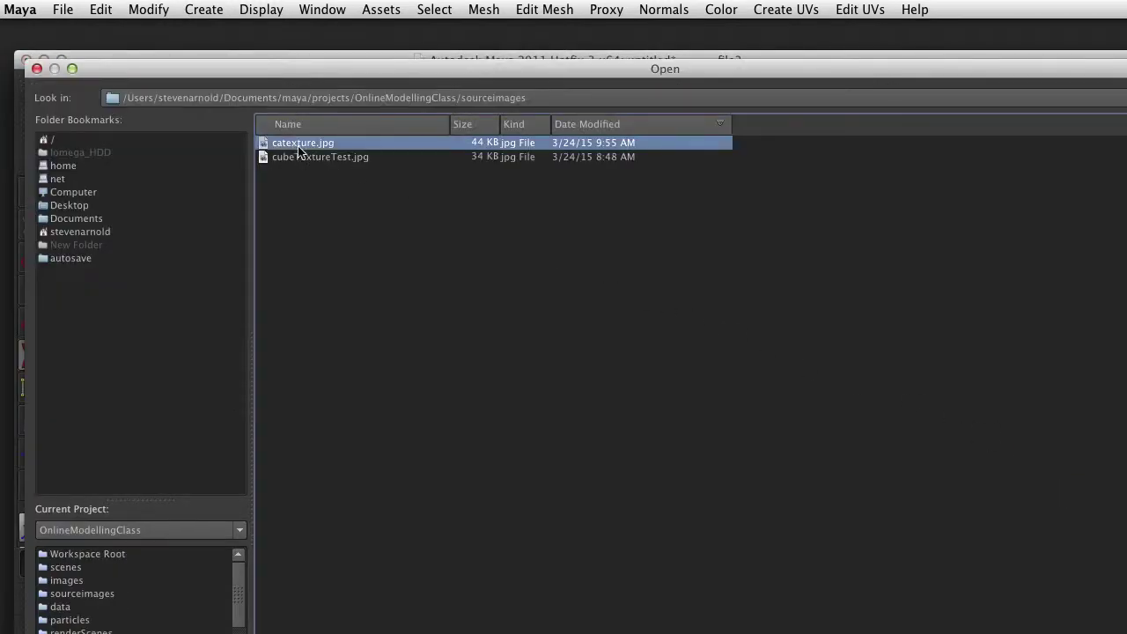
key(Return)
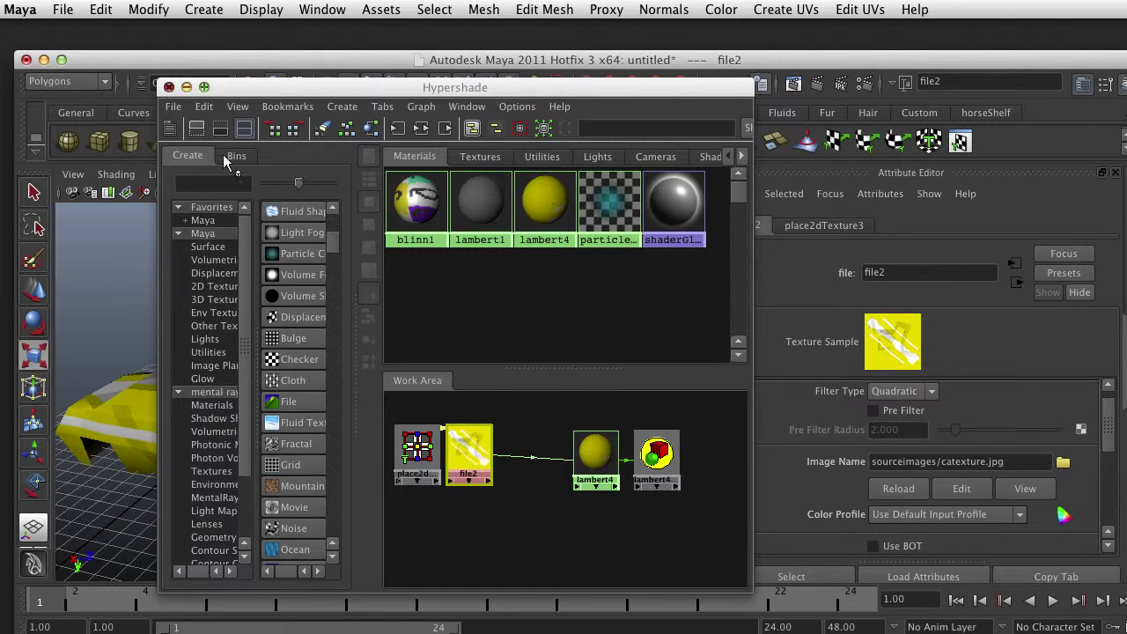
Close the Hypershade and check the new texture on the car body from above and from the side
click(169, 87)
scroll(352, 472, down, 5)
scroll(366, 471, up, 5)
drag(396, 464, 309, 484)
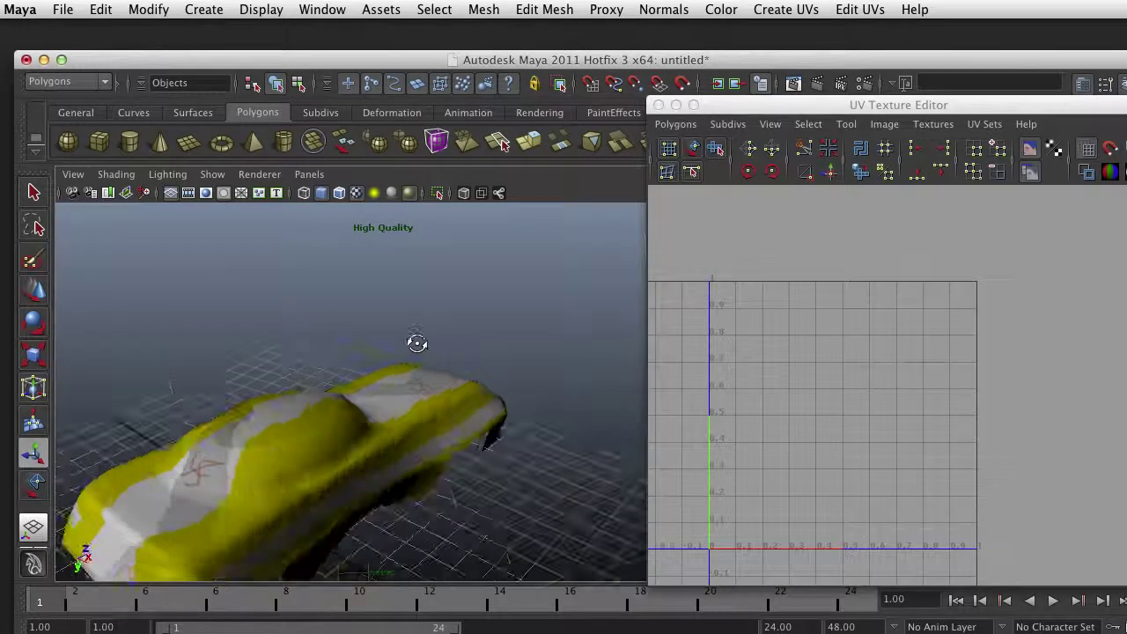
drag(416, 340, 402, 358)
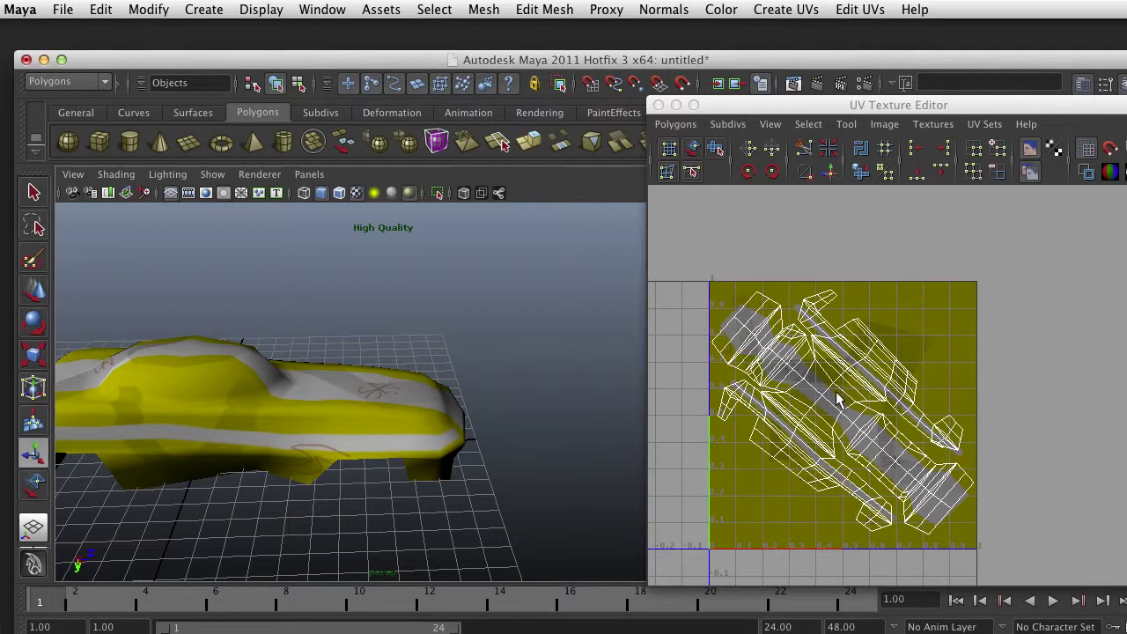
Try to convert the car model's selection to its faces
click(438, 398)
key(ctrl+F11)
scroll(454, 398, up, 5)
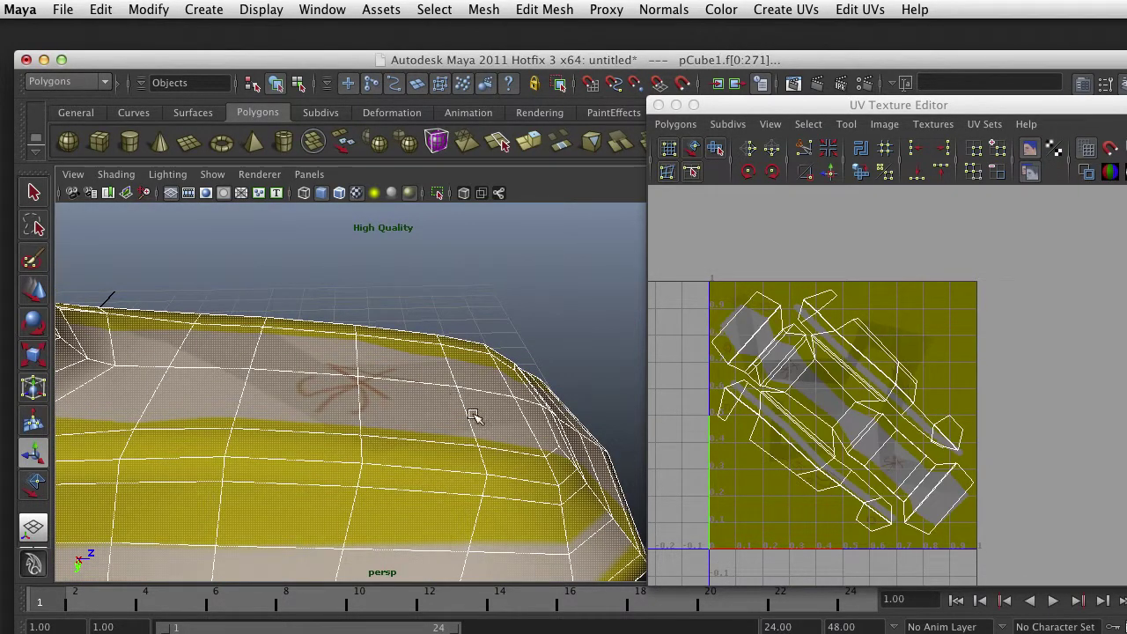
key(super+z)
Deselect the car so its textured hood can be viewed without the wireframe
drag(476, 416, 280, 435)
scroll(419, 408, down, 3)
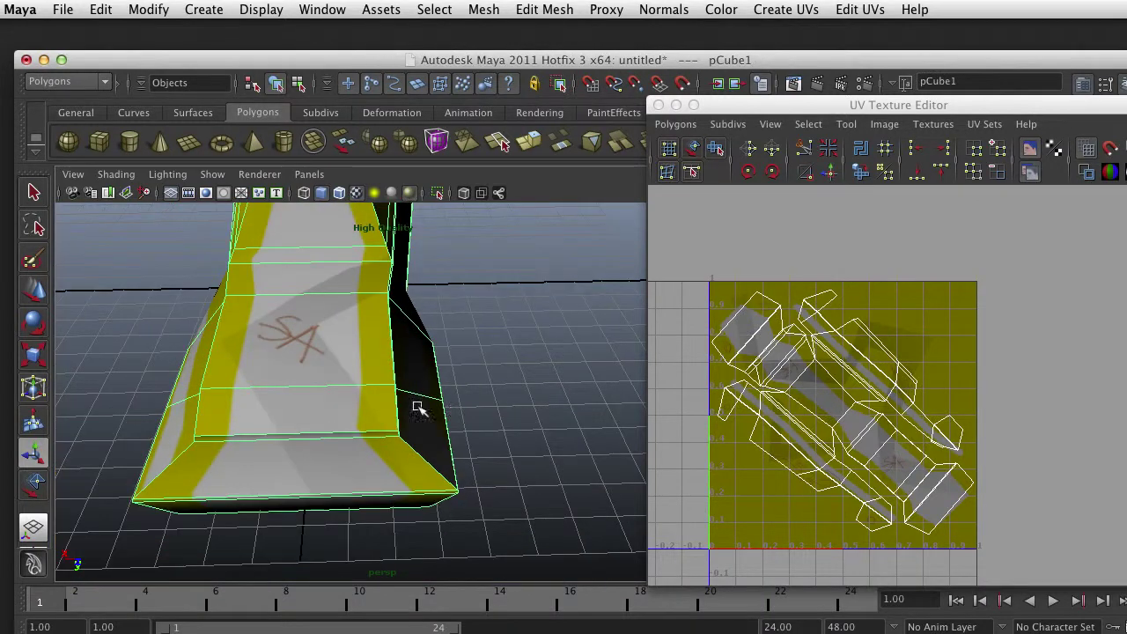
right_click(356, 381)
click(437, 358)
scroll(437, 374, down, 5)
click(447, 340)
scroll(411, 367, up, 4)
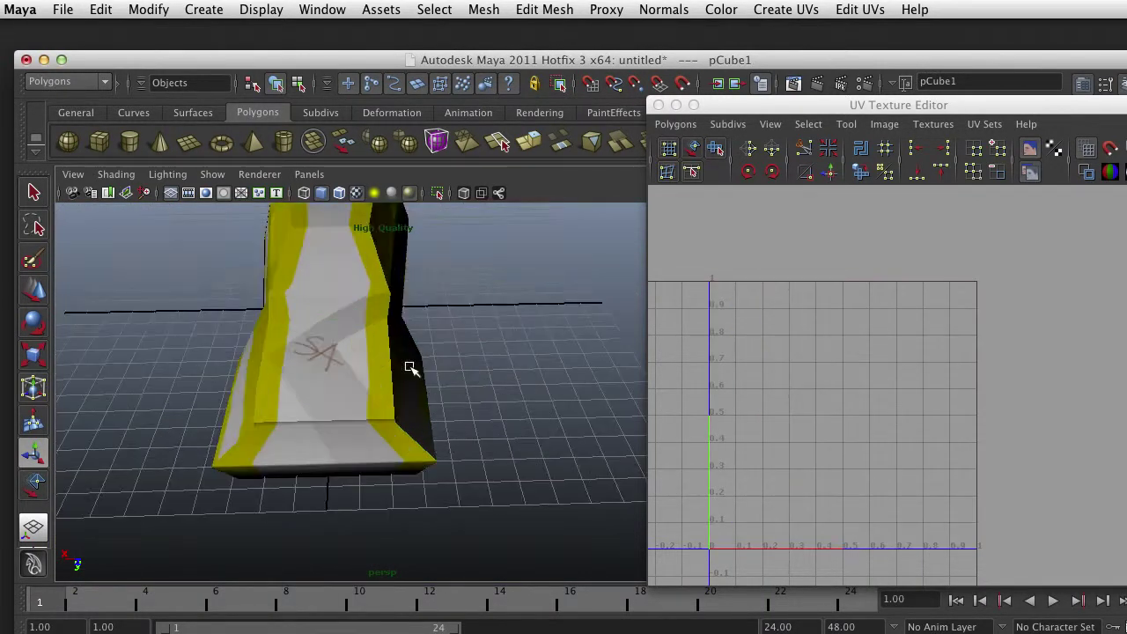
Examine the stripes, the hood lettering and the side drawings of the texture on the car from all around
drag(409, 367, 283, 349)
scroll(413, 369, up, 5)
scroll(439, 379, down, 3)
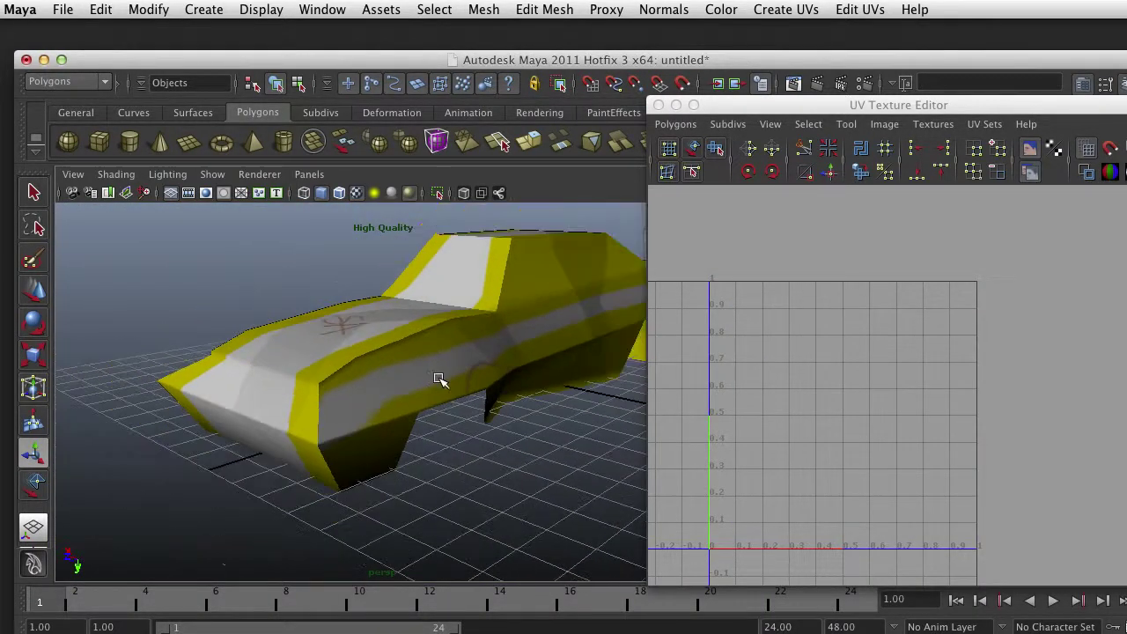
scroll(438, 378, down, 2)
drag(510, 350, 231, 365)
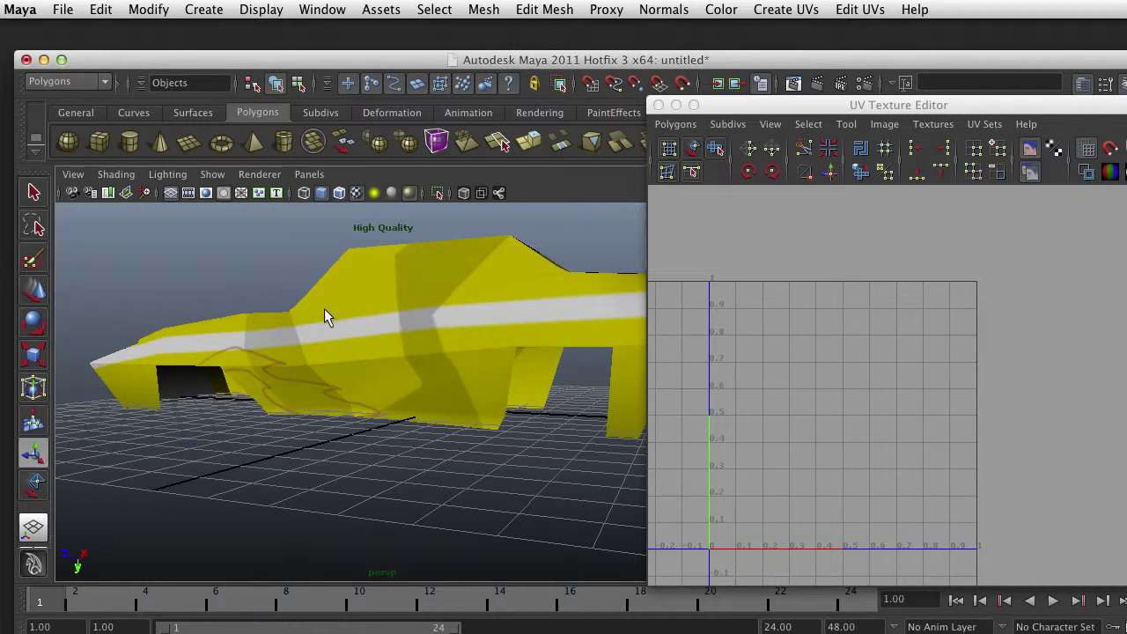
drag(324, 310, 528, 367)
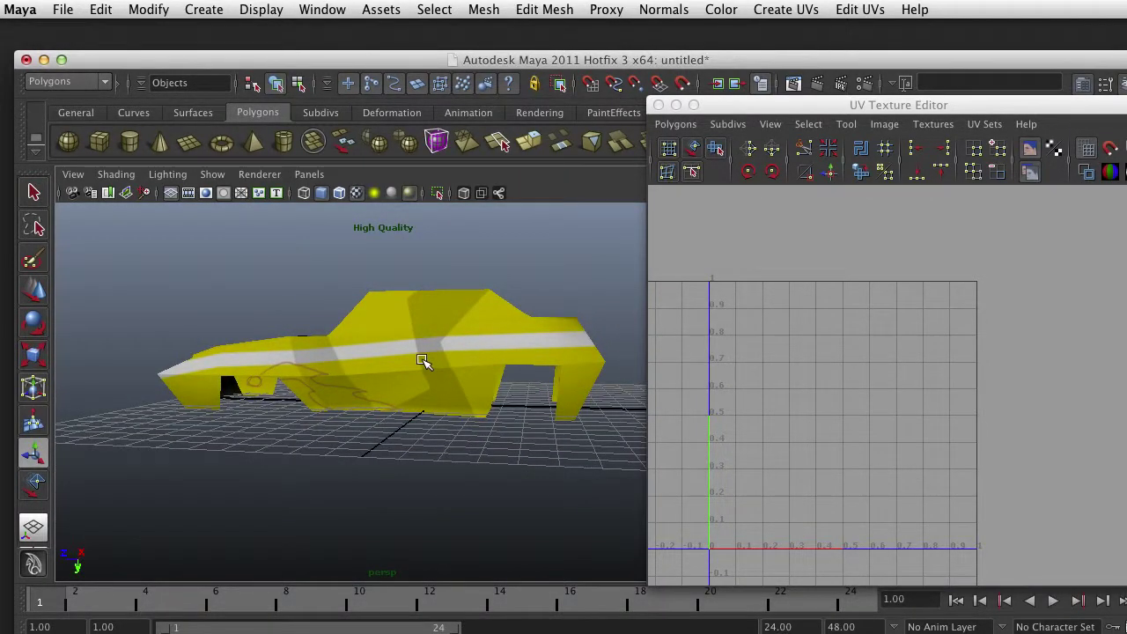
drag(422, 361, 440, 332)
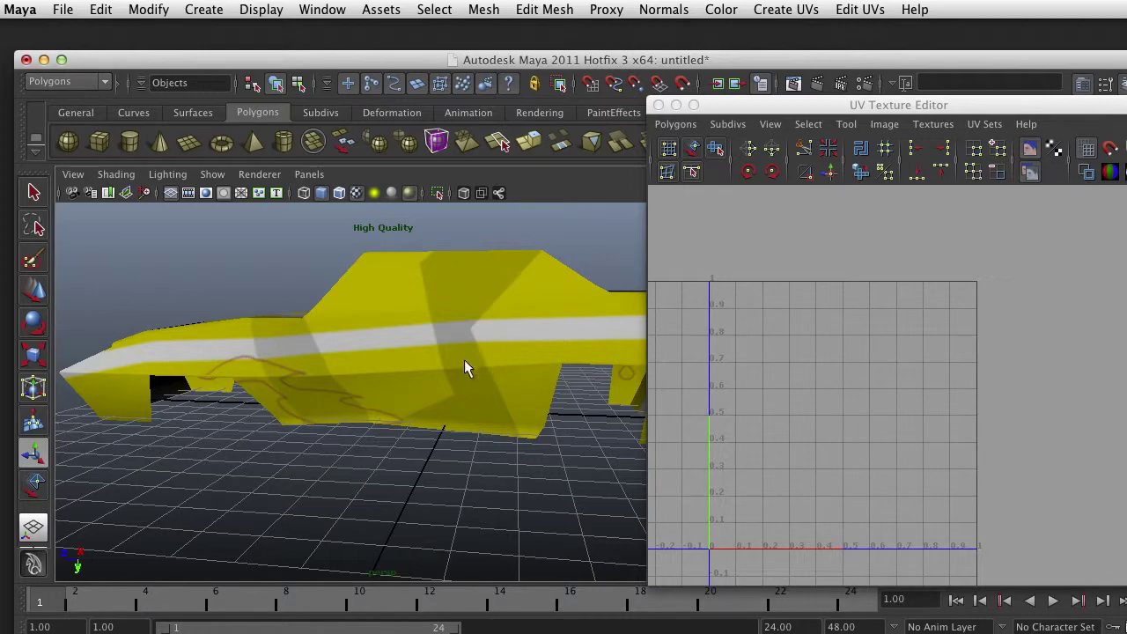
scroll(462, 369, down, 5)
drag(460, 369, 181, 370)
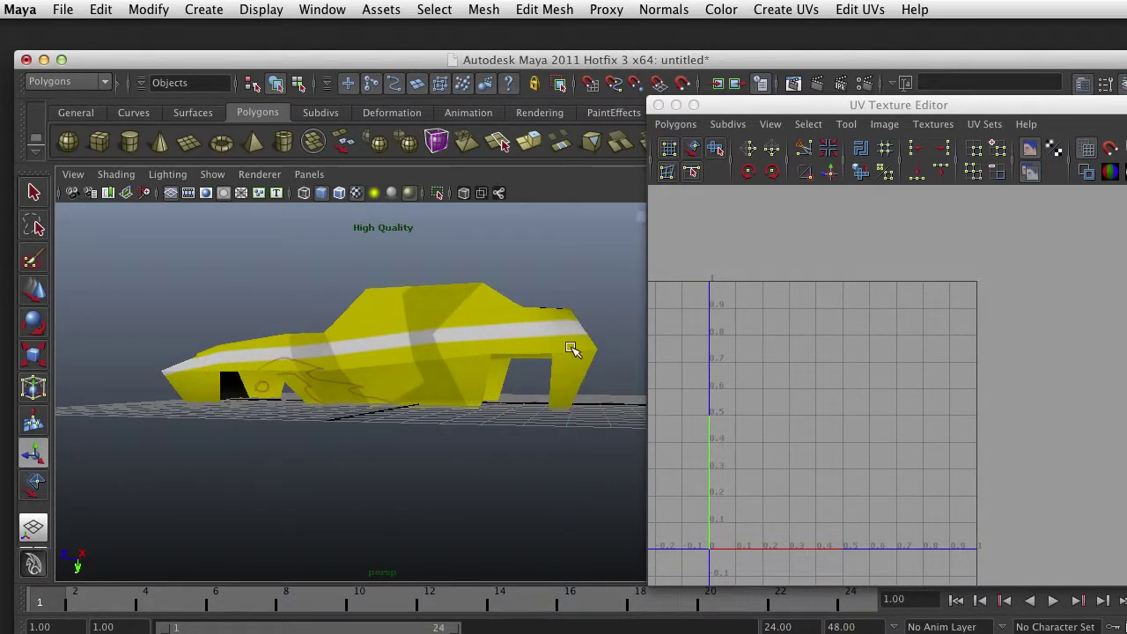
drag(409, 376, 451, 371)
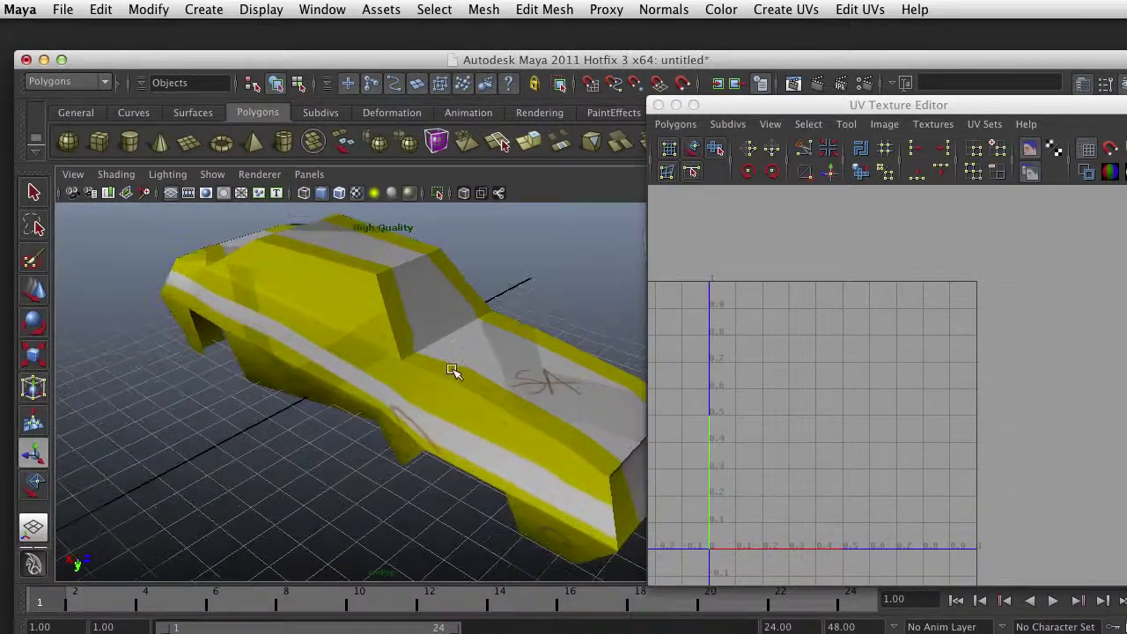
drag(555, 456, 654, 394)
drag(520, 395, 430, 403)
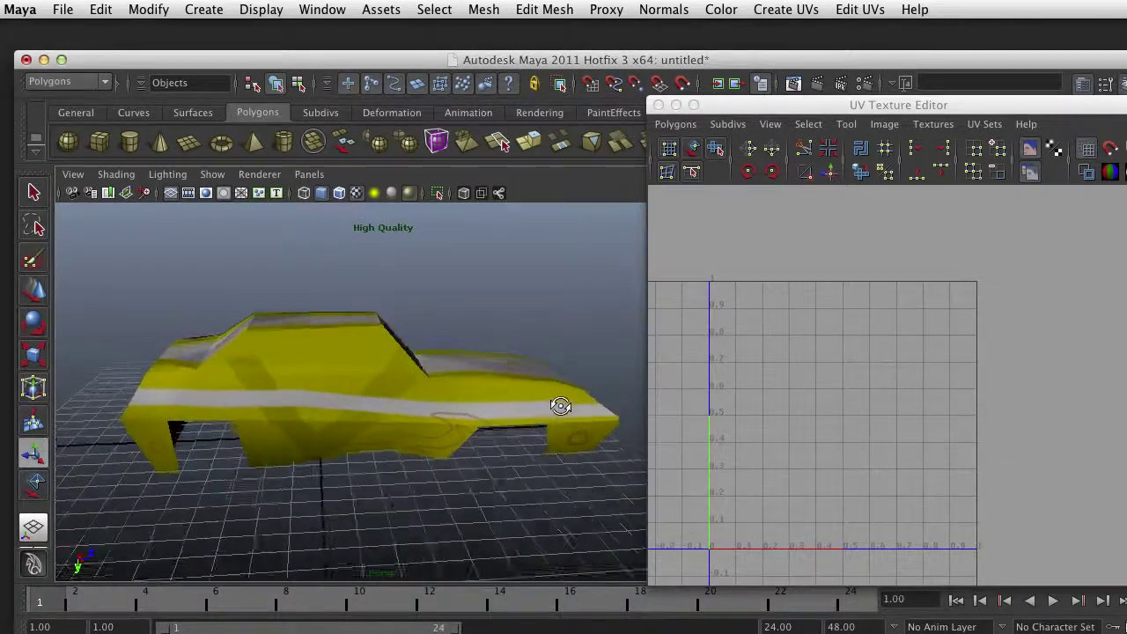
scroll(374, 401, up, 5)
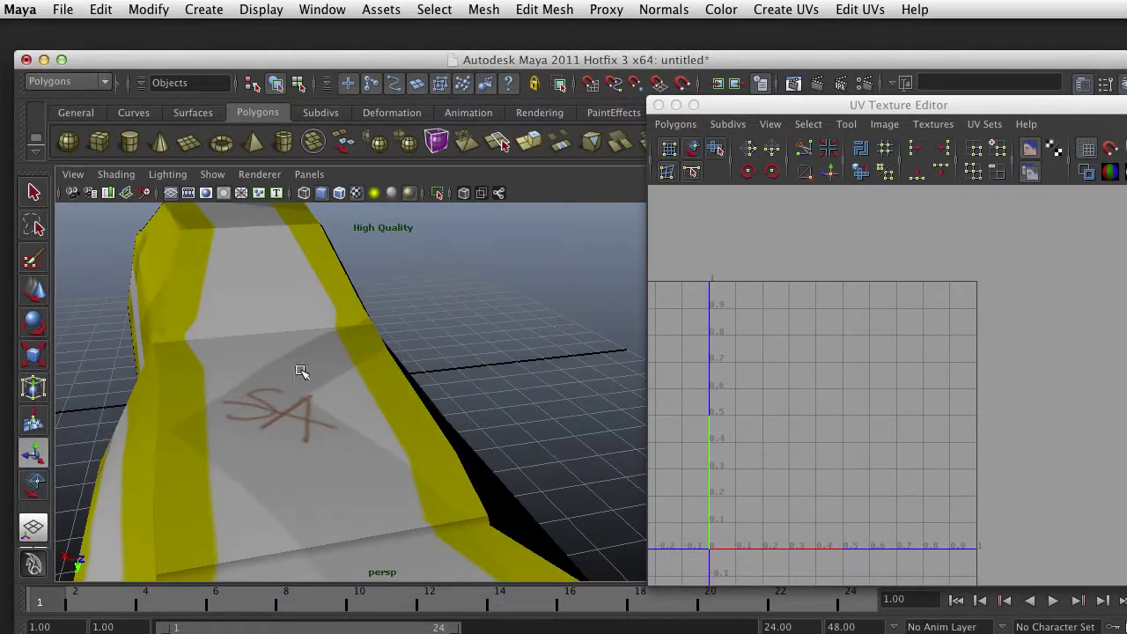